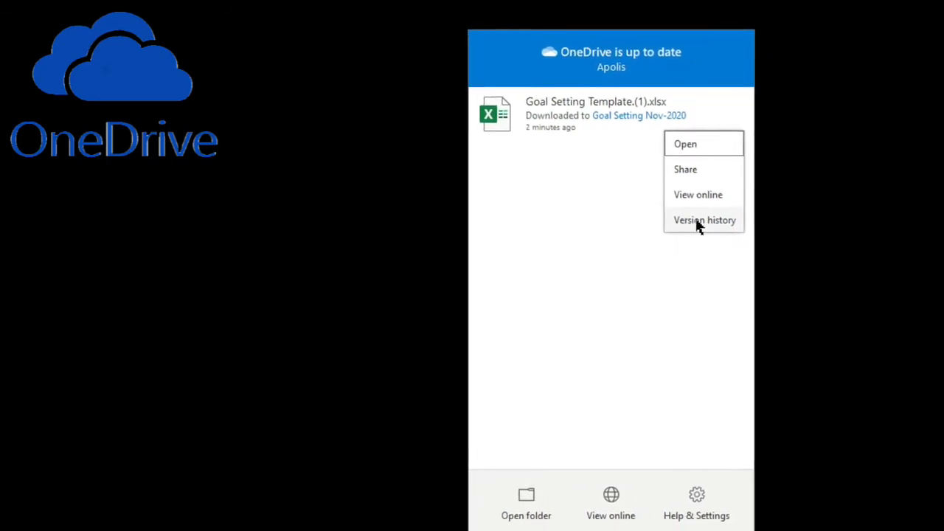
Step: Open the version history of Goal Setting Template.(1).xlsx and review its versions back to the oldest one
left_click(702, 222)
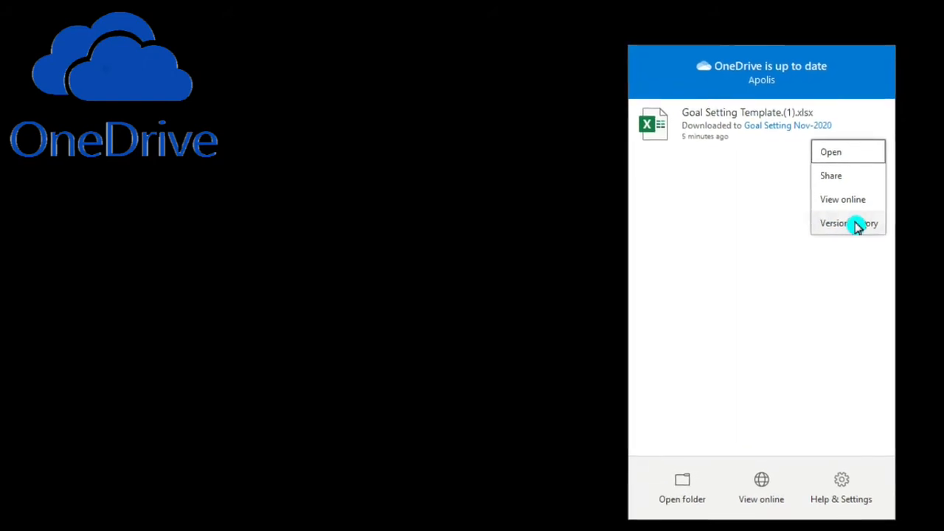
left_click(853, 220)
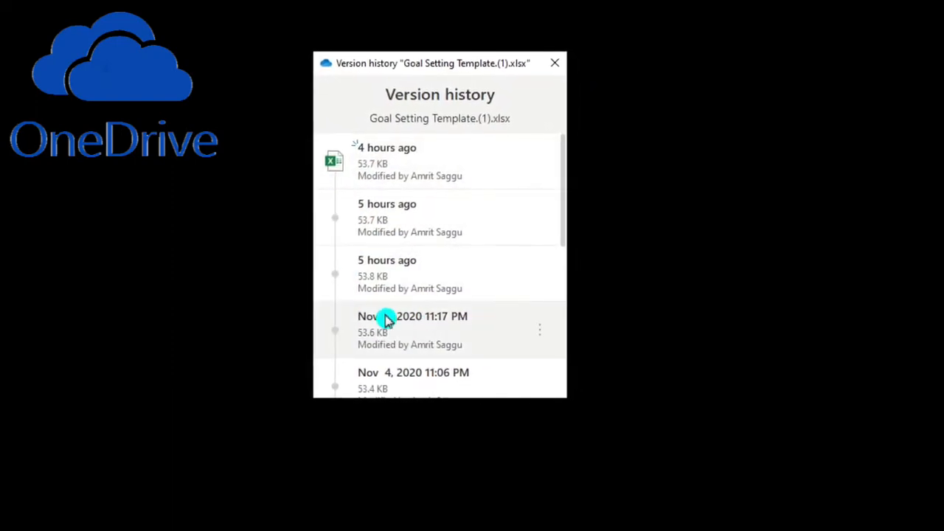
scroll(457, 310, "down", 3)
scroll(502, 312, "down", 3)
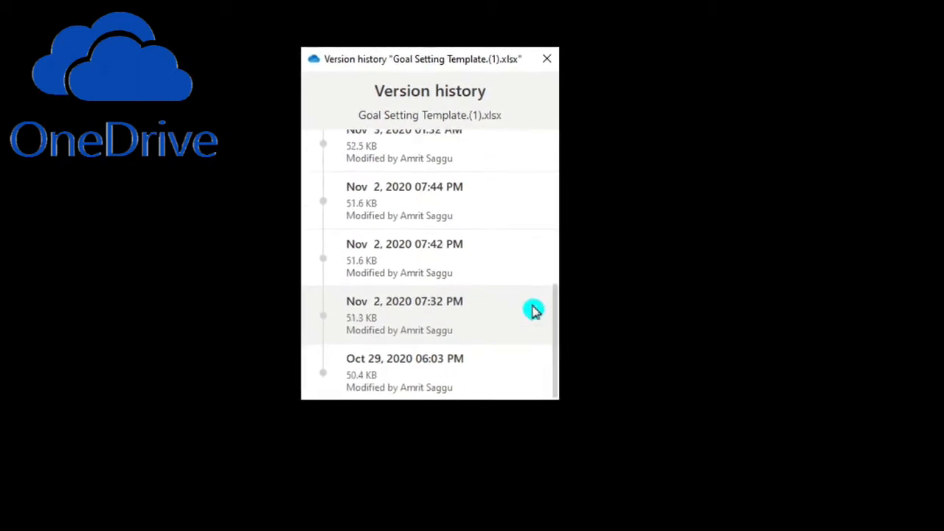
left_click(522, 314)
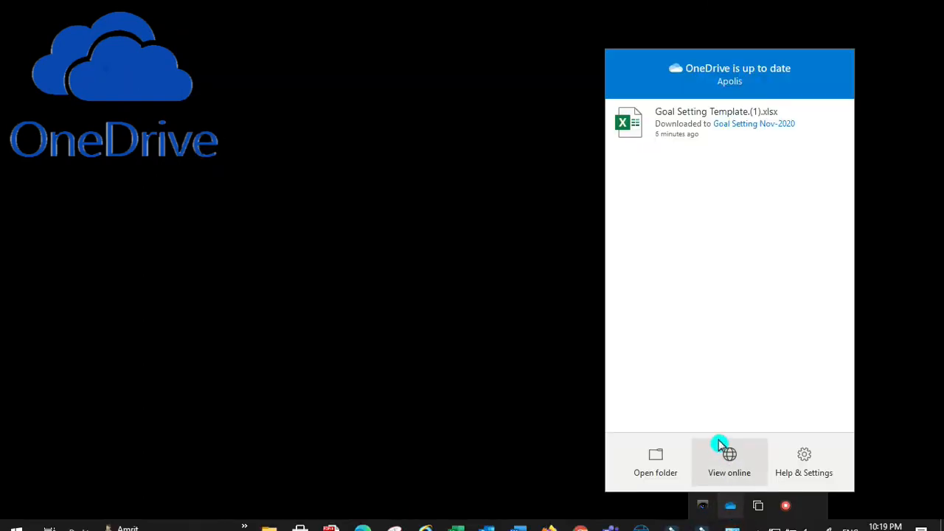
Step: Open the local OneDrive folder and examine the availability and sharing status of its folders and files
left_click(653, 466)
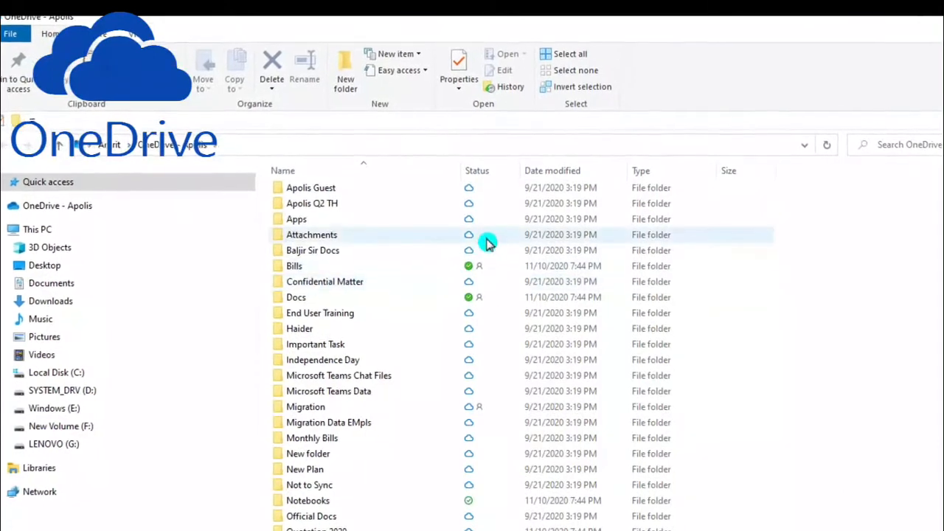
mouse_move(487, 241)
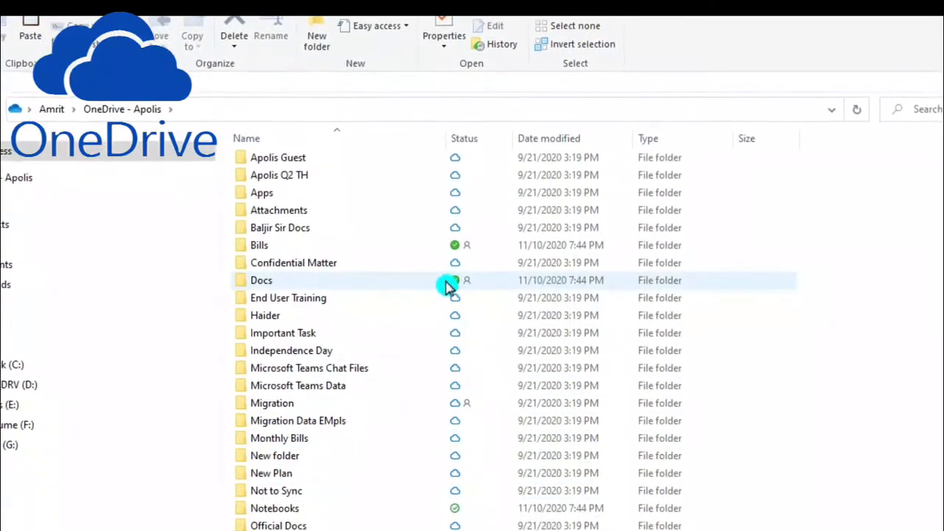
mouse_move(445, 284)
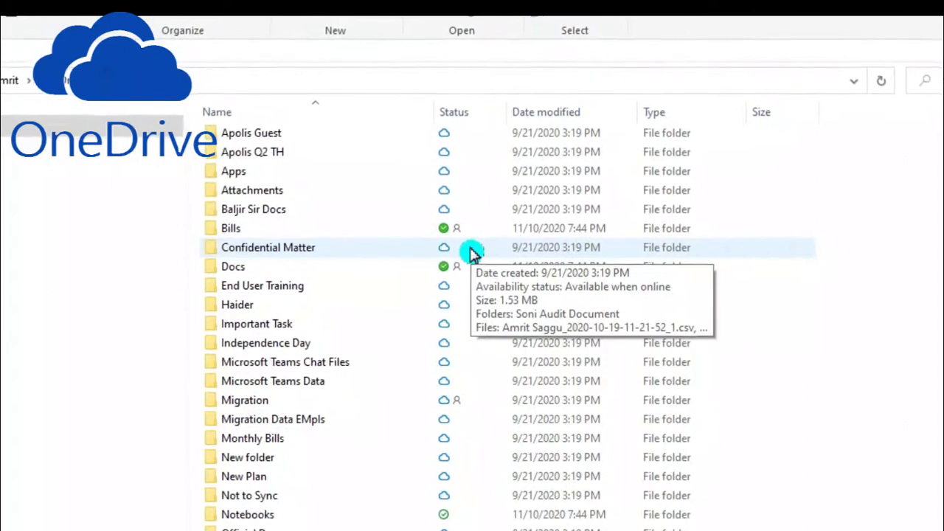
mouse_move(475, 266)
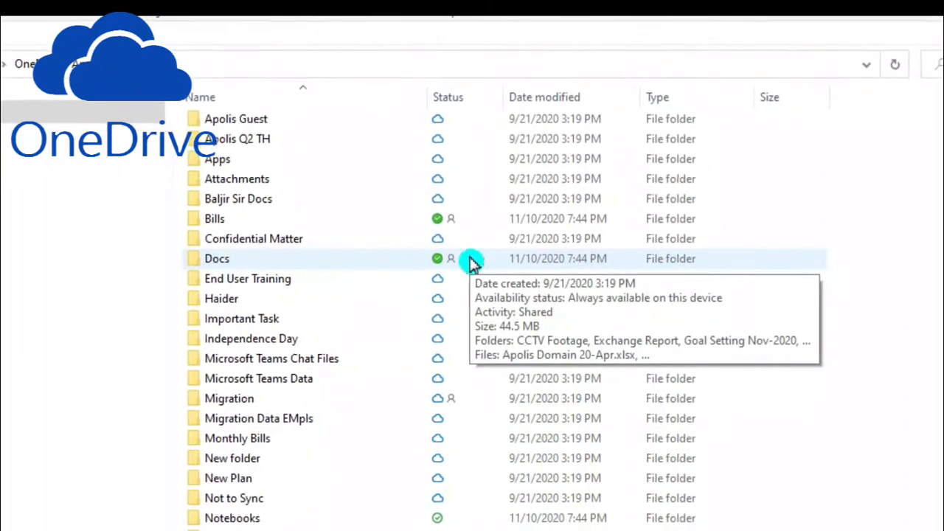
scroll(474, 265, "up", 1)
scroll(472, 261, "down", 10)
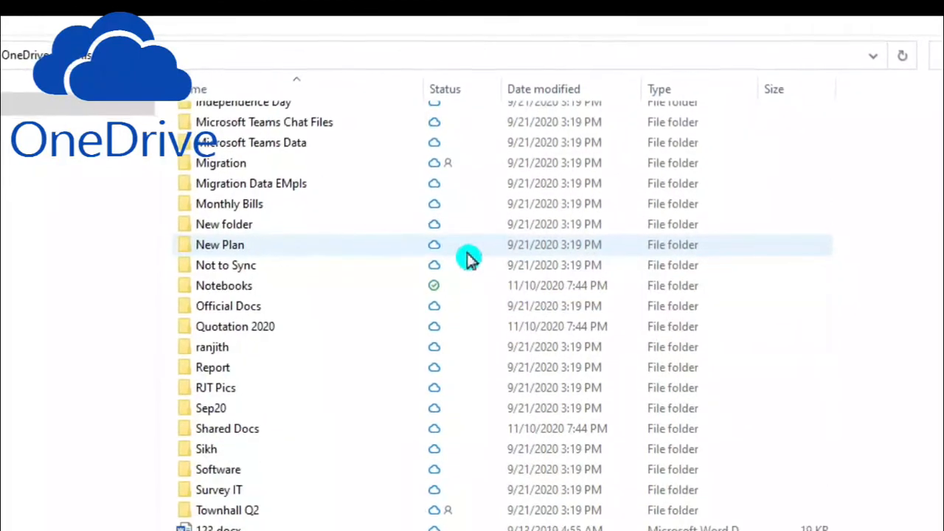
scroll(468, 256, "down", 4)
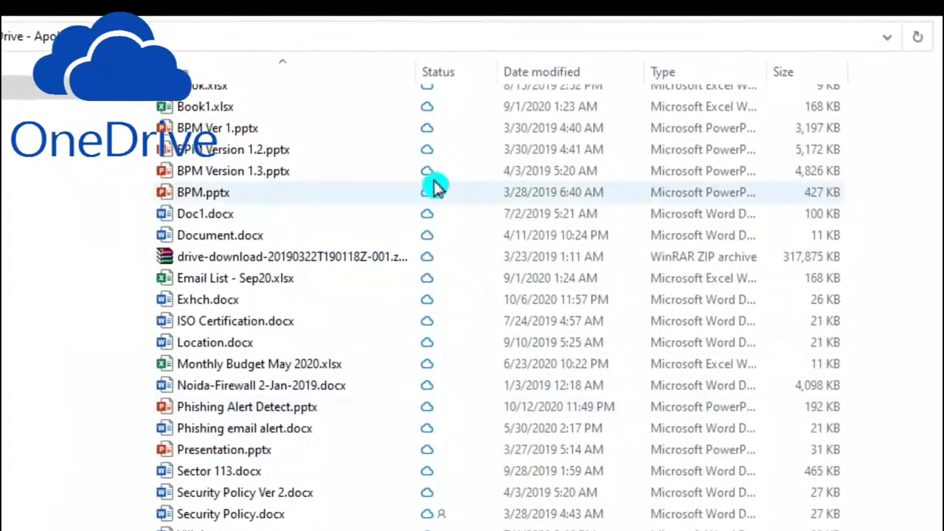
scroll(435, 185, "up", 9)
scroll(433, 163, "up", 6)
scroll(443, 221, "down", 9)
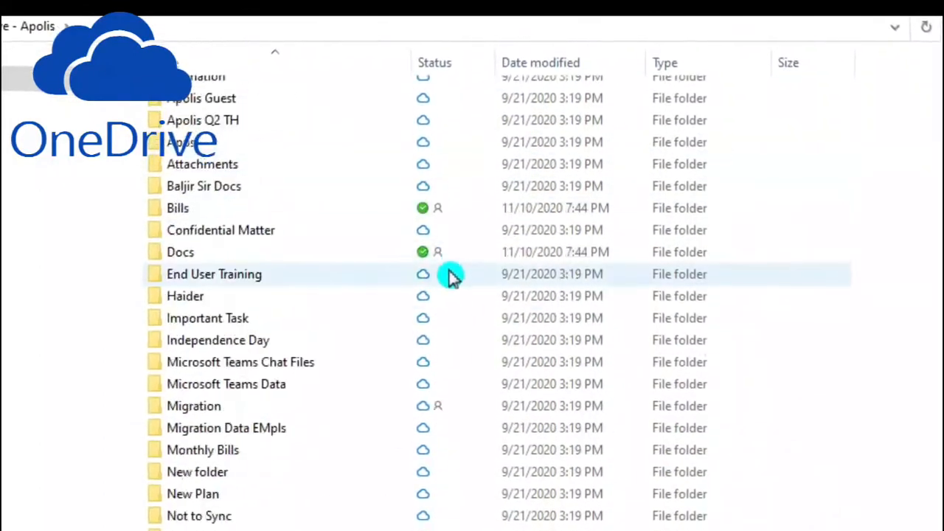
scroll(365, 338, "down", 6)
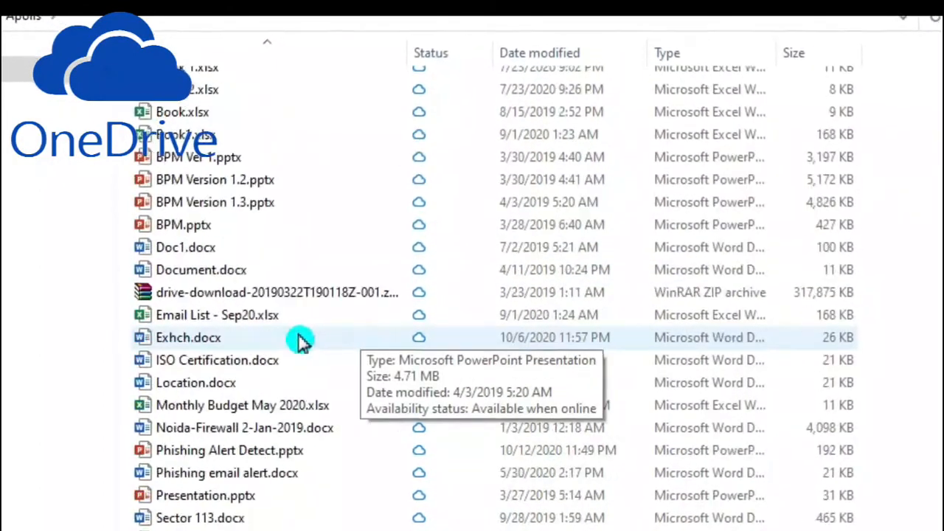
Step: Start sharing the file BPM Version 1.2.pptx through OneDrive
left_click(181, 185)
right_click(181, 185)
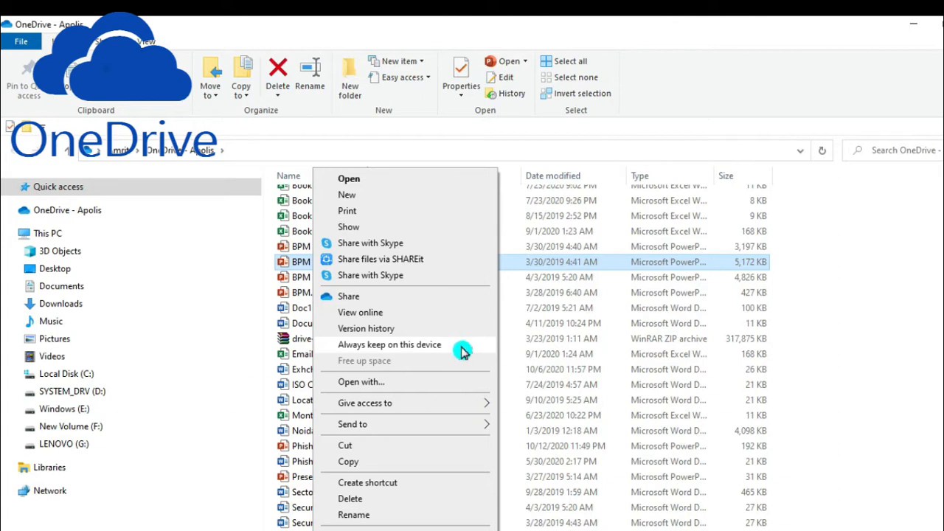
left_click(434, 298)
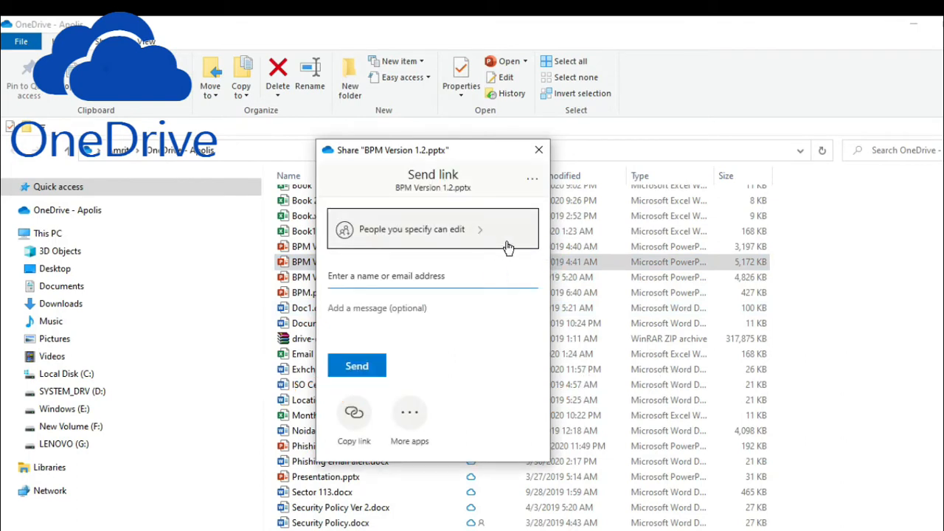
Step: Try the link settings Anyone with the link, Specific people and Allow editing, and cancel without applying them
left_click(477, 237)
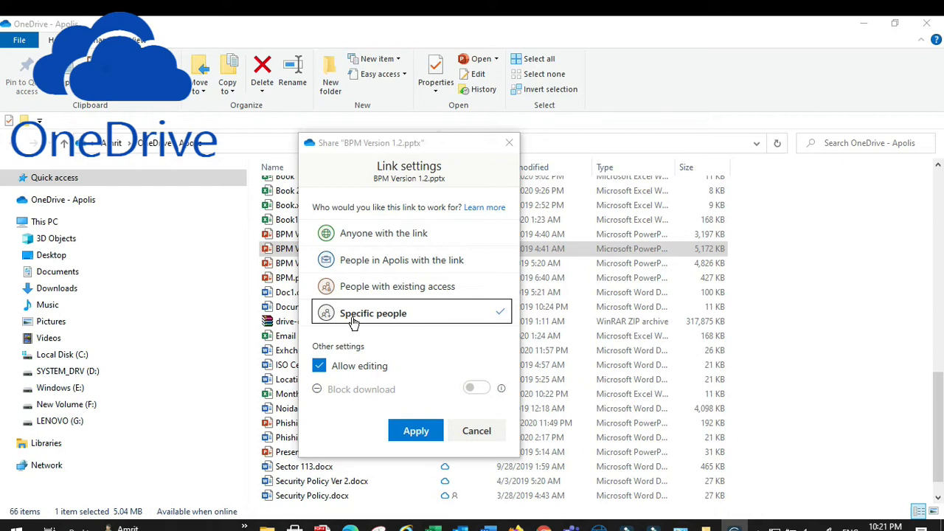
left_click(375, 238)
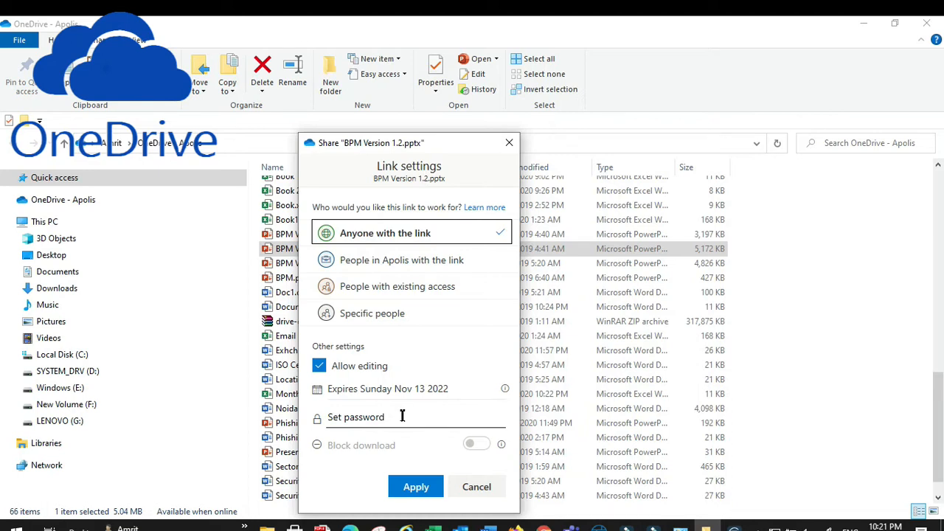
left_click(392, 313)
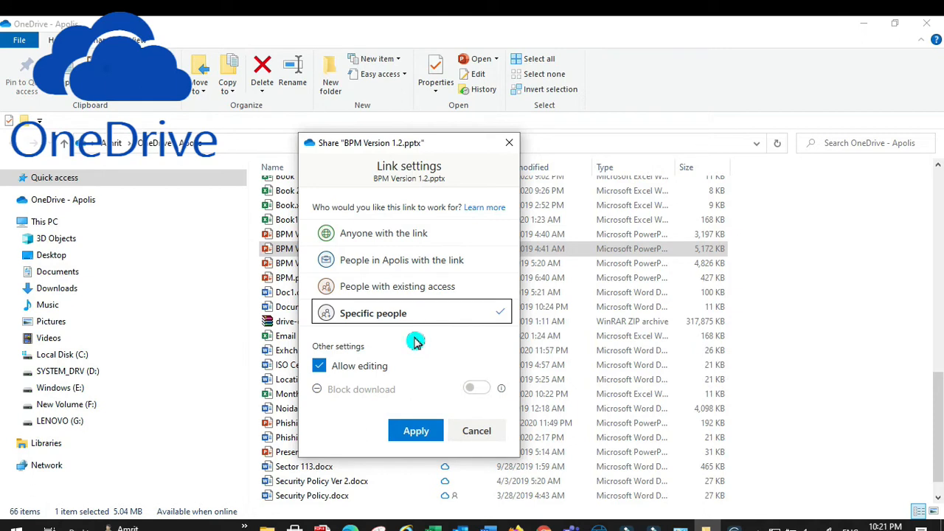
left_click(319, 367)
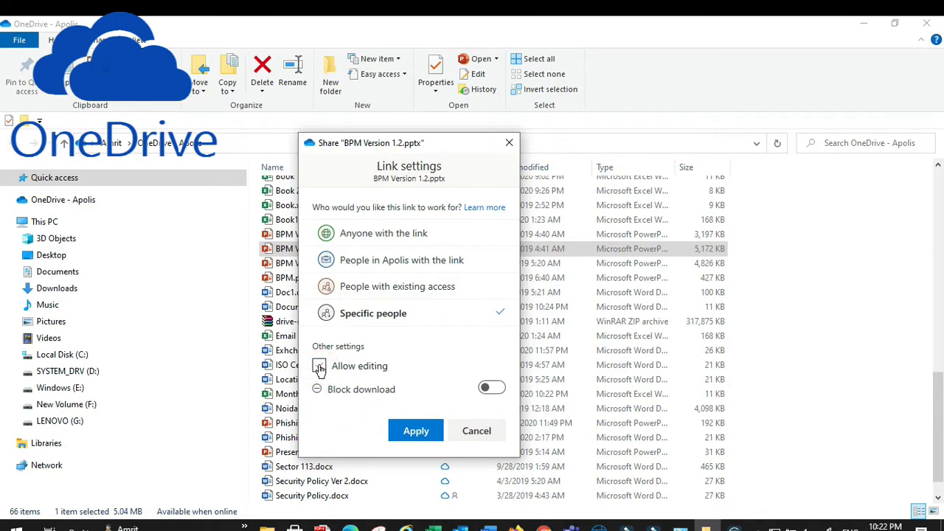
left_click(320, 367)
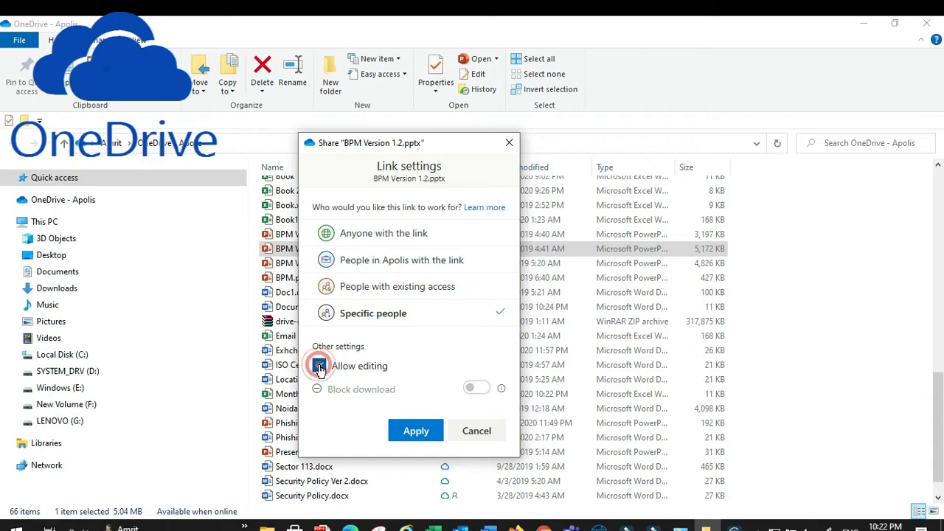
left_click(320, 368)
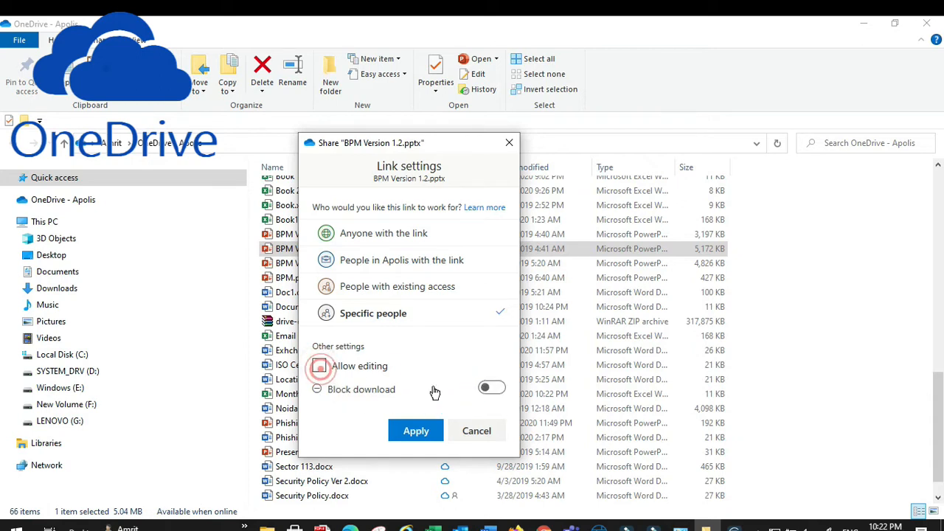
left_click(319, 367)
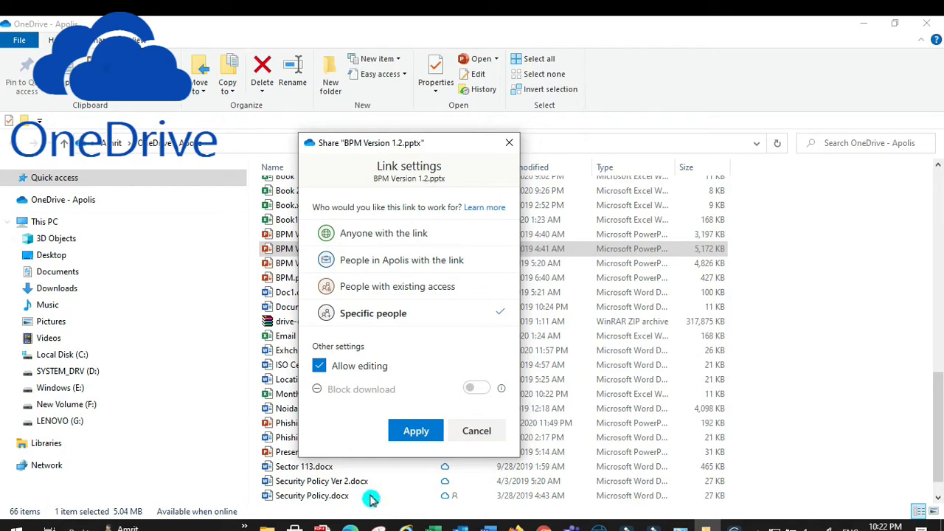
left_click(490, 432)
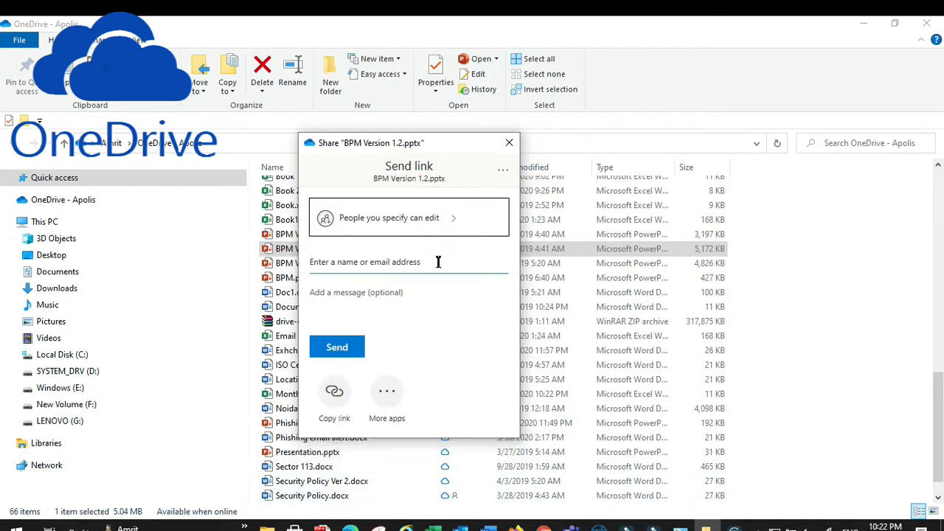
Step: Add the Head HR - India colleague as recipient, create the sharing link for use in another app, and close the sharing dialog
left_click(503, 170)
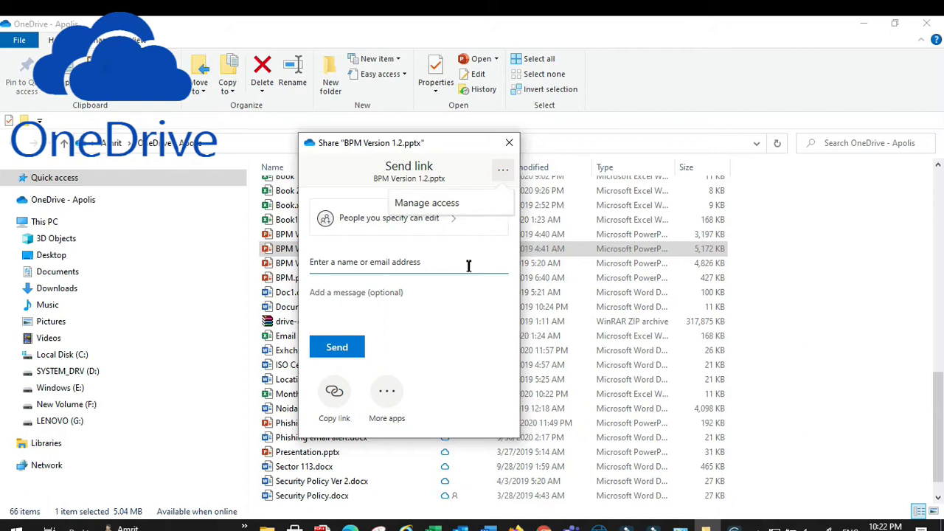
left_click(414, 308)
left_click(391, 264)
type("@")
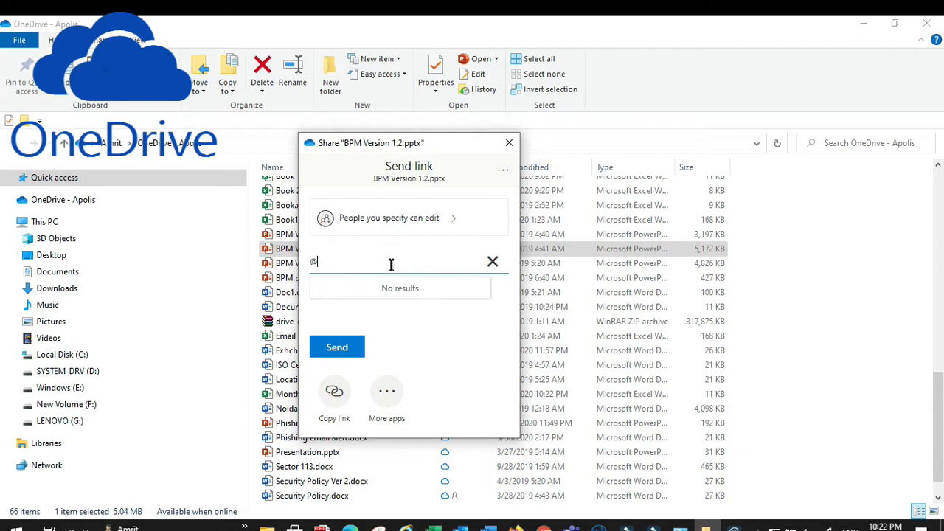
type("kiran")
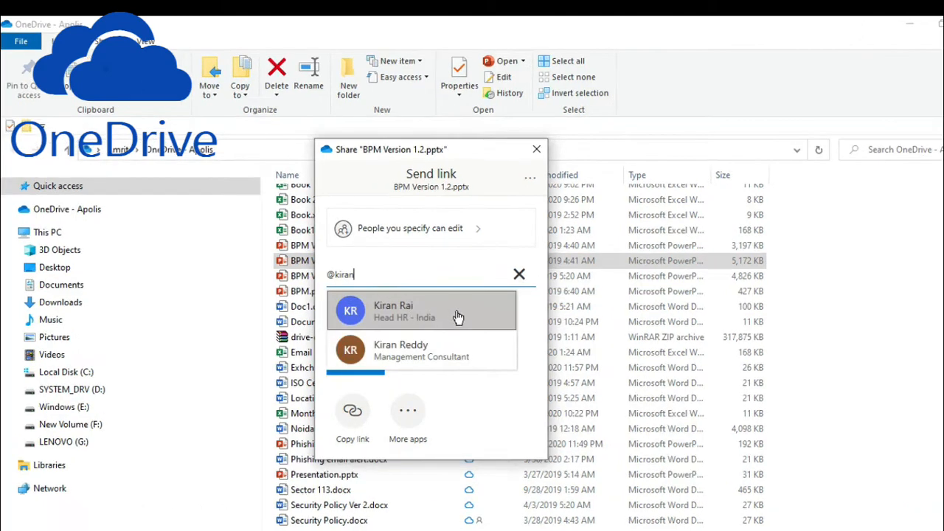
left_click(433, 294)
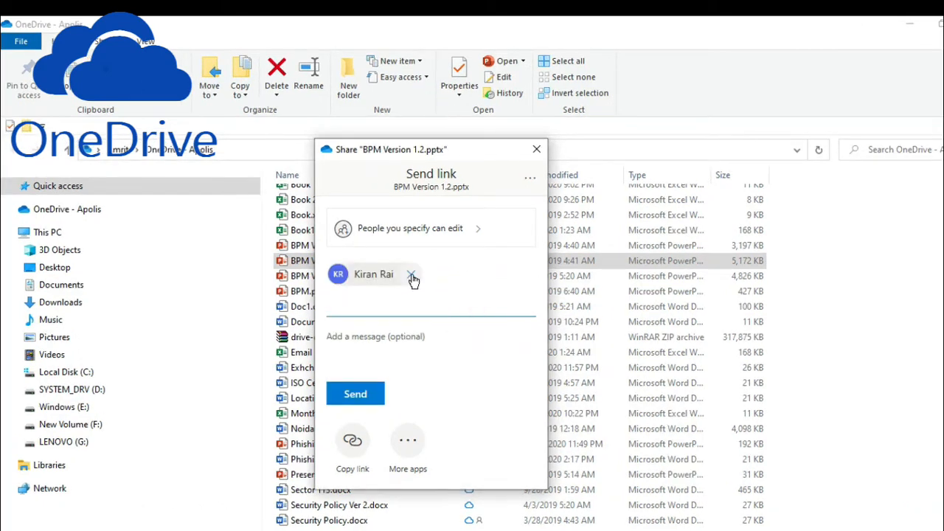
left_click(411, 447)
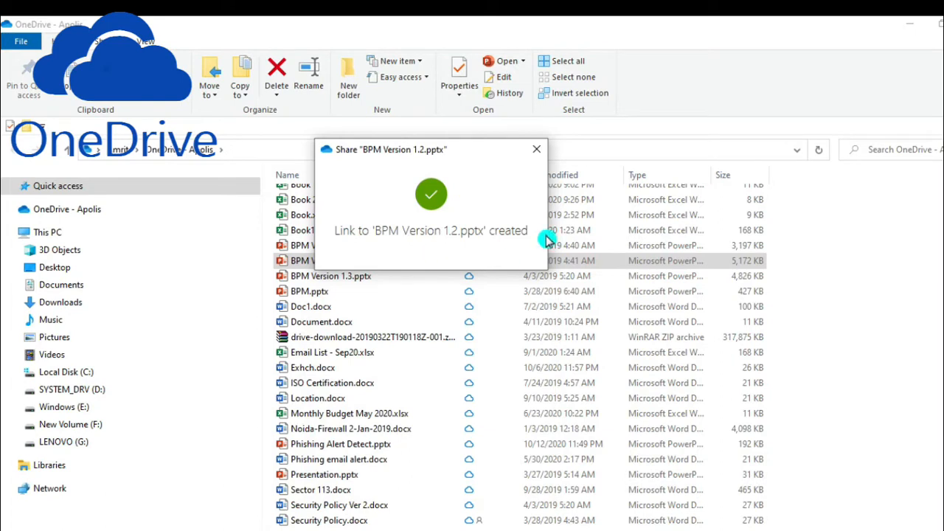
left_click(536, 157)
Step: Reopen sharing for BPM Version 1.2.pptx and show its access management
right_click(365, 263)
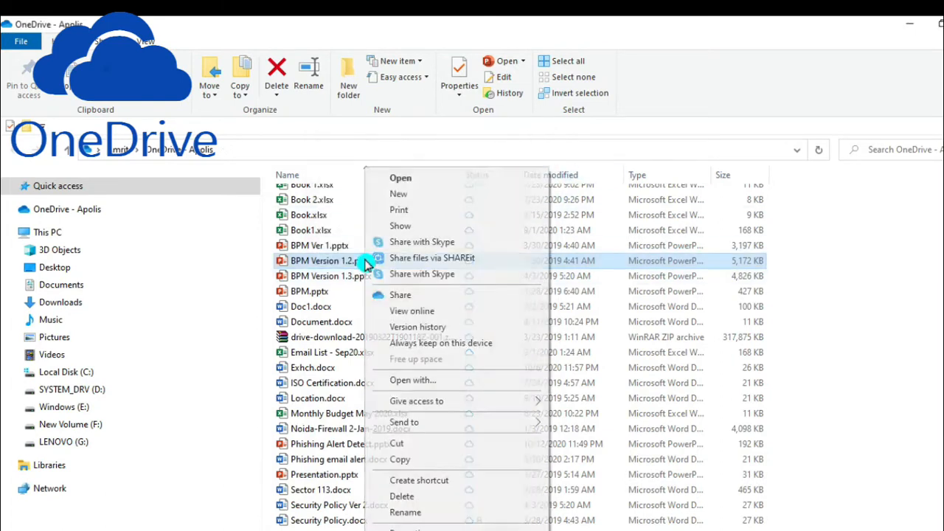
left_click(468, 296)
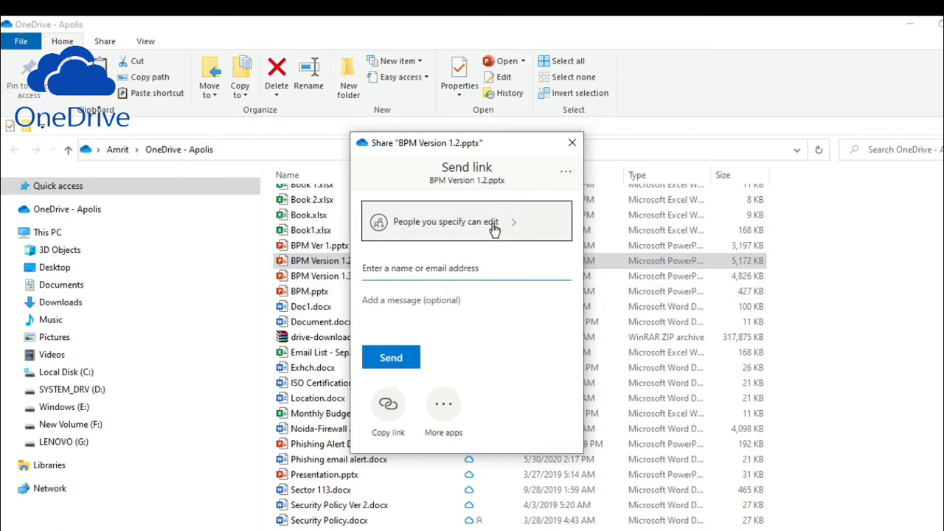
left_click(443, 411)
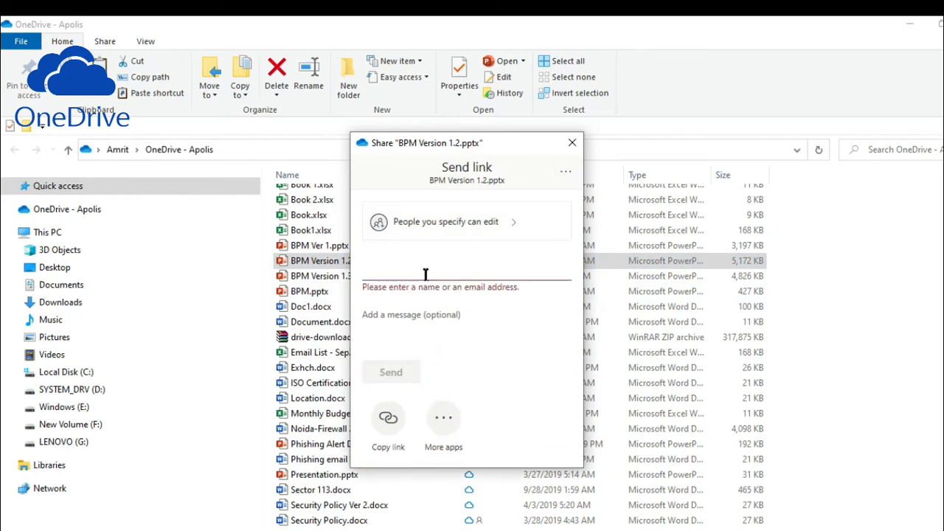
left_click(568, 173)
left_click(503, 201)
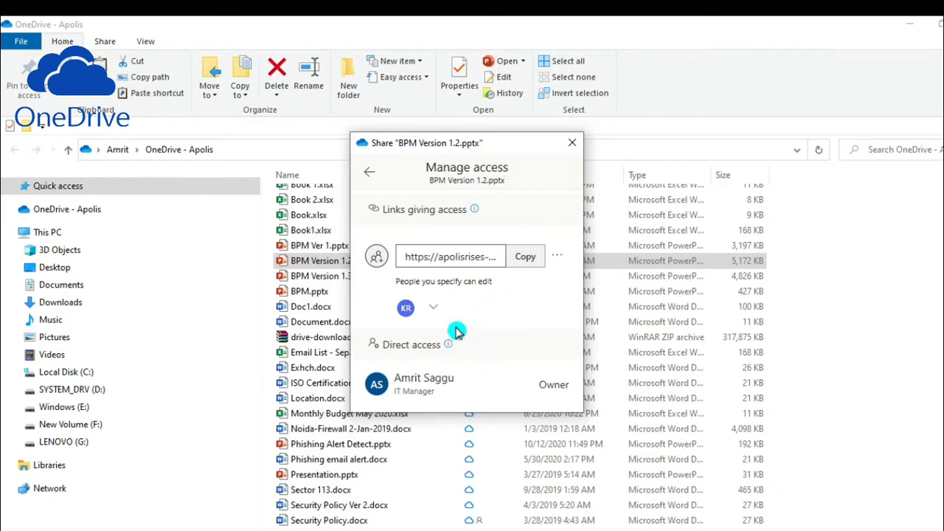
Step: Expand the people the sharing link works for and remove the Head HR - India colleague's access
left_click(435, 307)
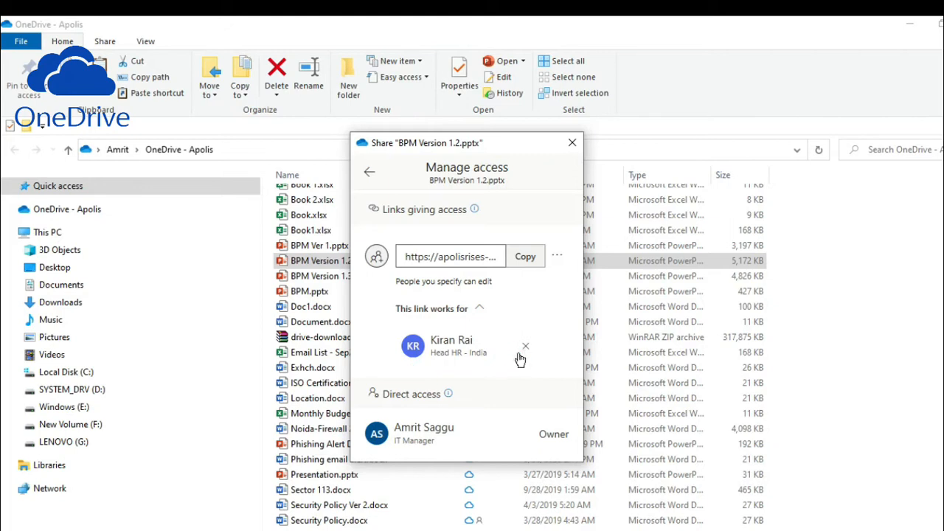
left_click(526, 348)
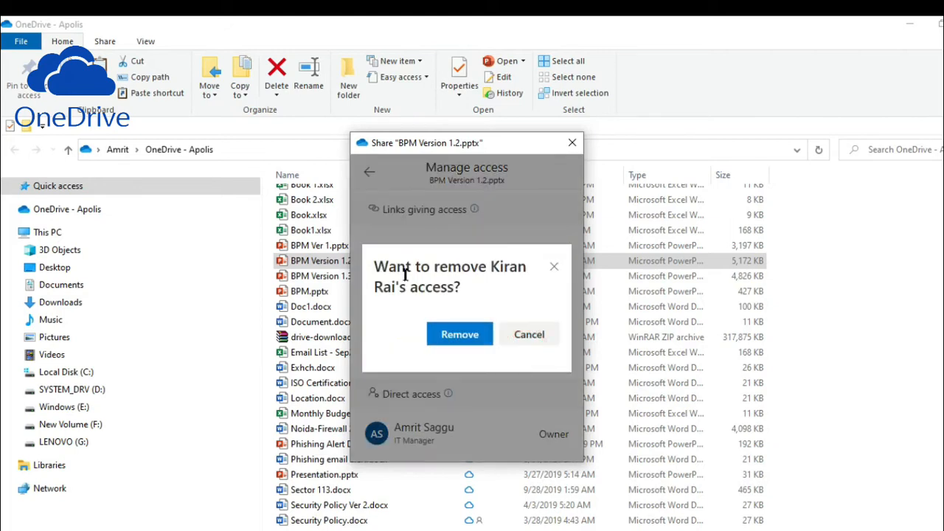
left_click(458, 335)
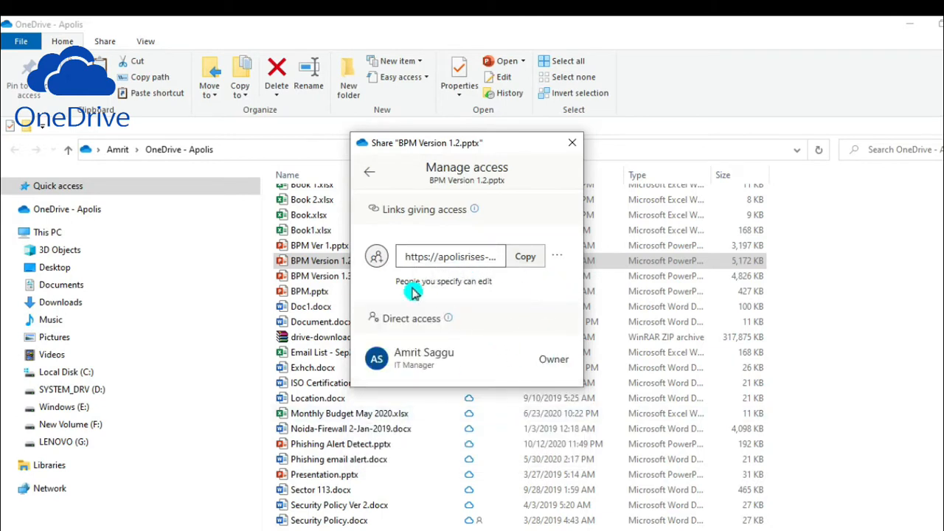
Step: Show the edit and view permission options of the file's sharing link, and return to its access overview without changing them
left_click(559, 258)
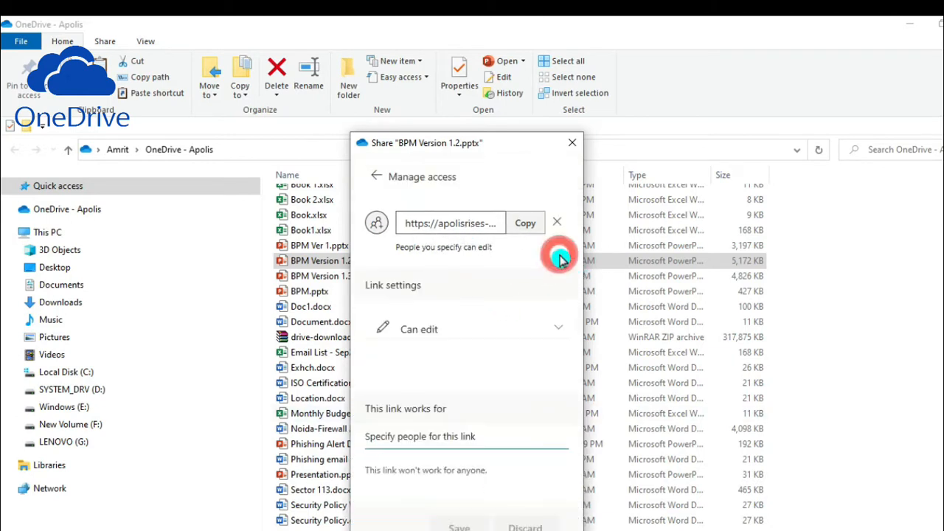
left_click(559, 332)
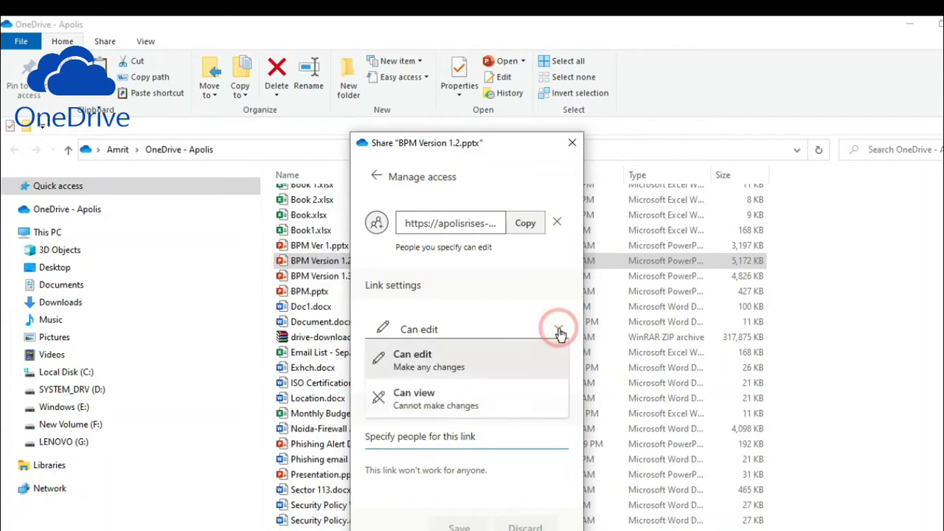
left_click(516, 429)
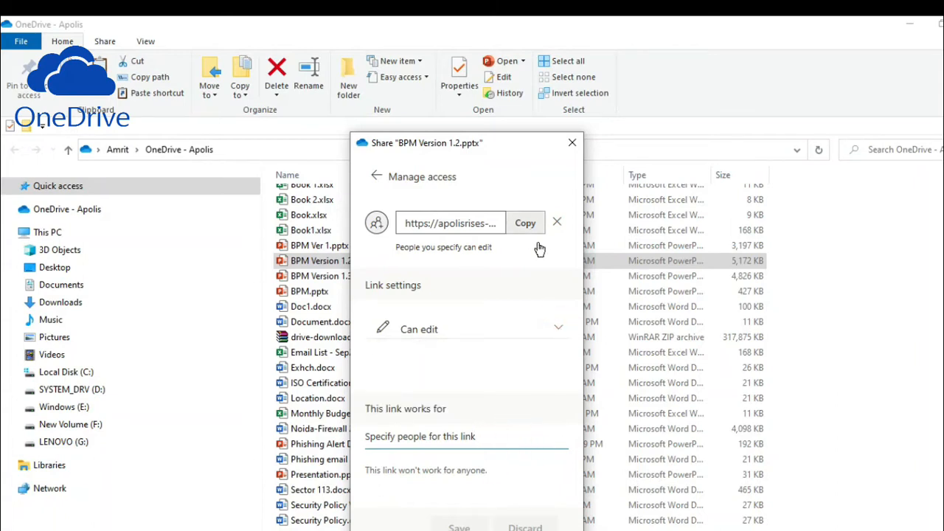
left_click(377, 179)
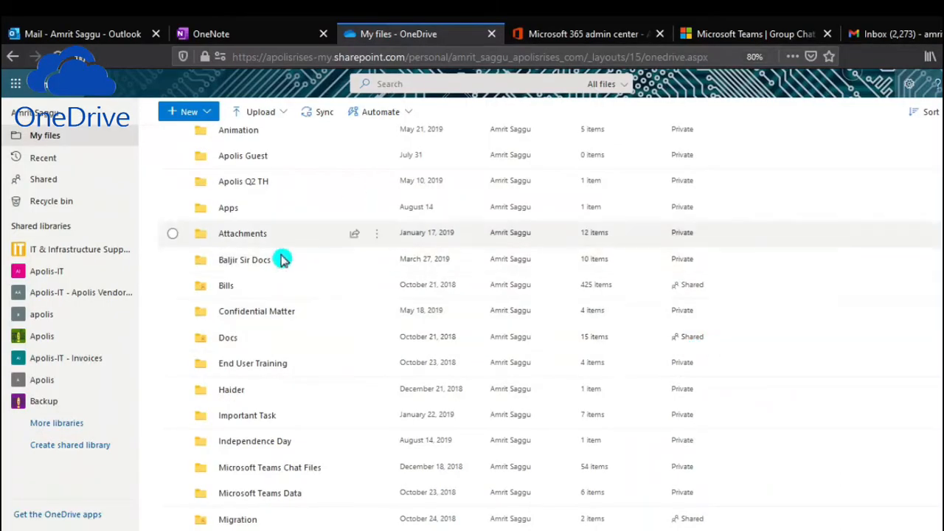
Step: Switch to OneDrive on the web and search all files for "bpm"
scroll(384, 303, "down", 5)
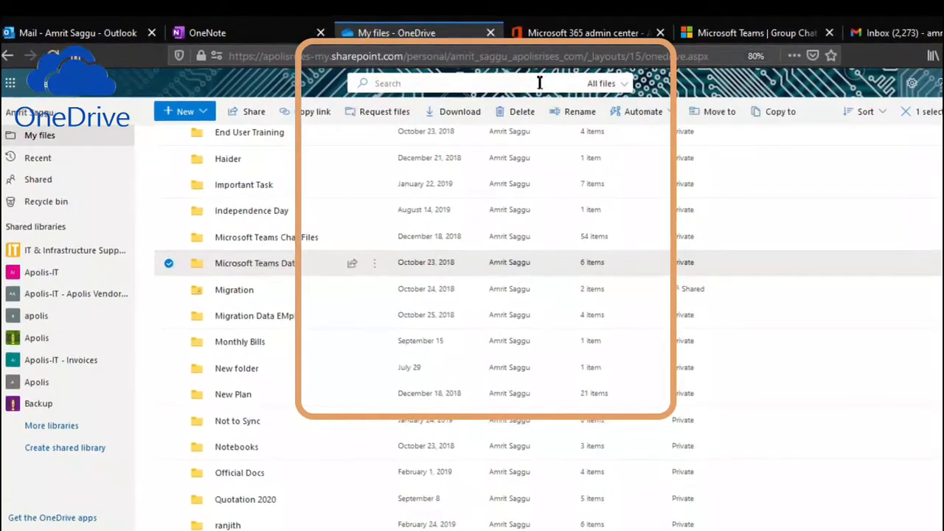
left_click(540, 83)
type("amrit")
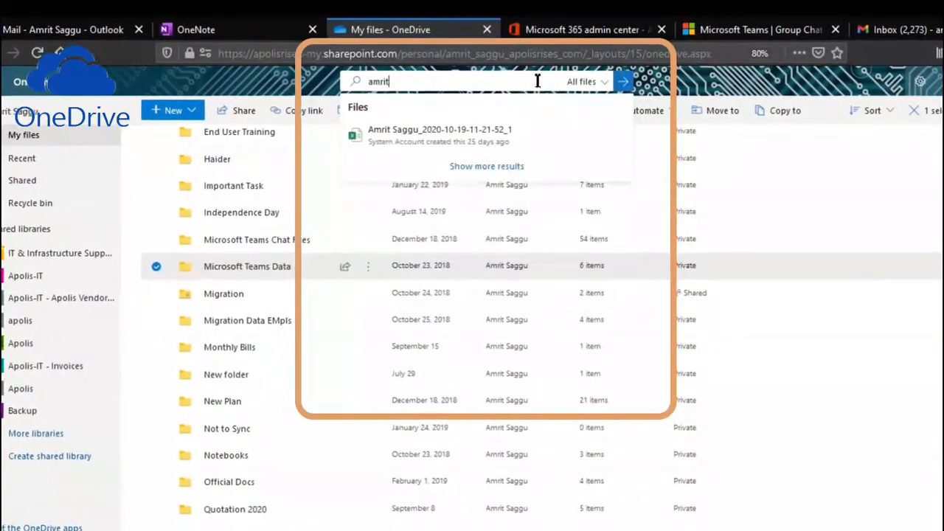
type(" bpm")
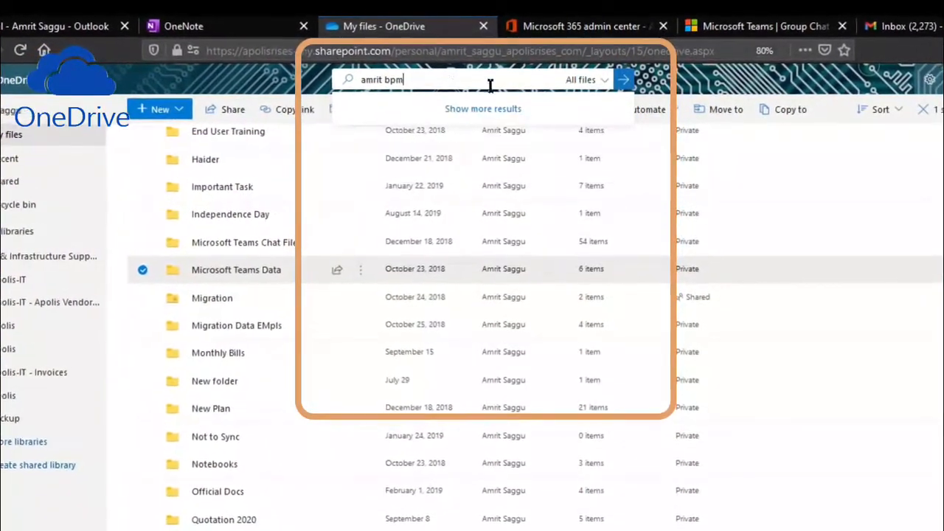
triple_click(453, 81)
type("bpm")
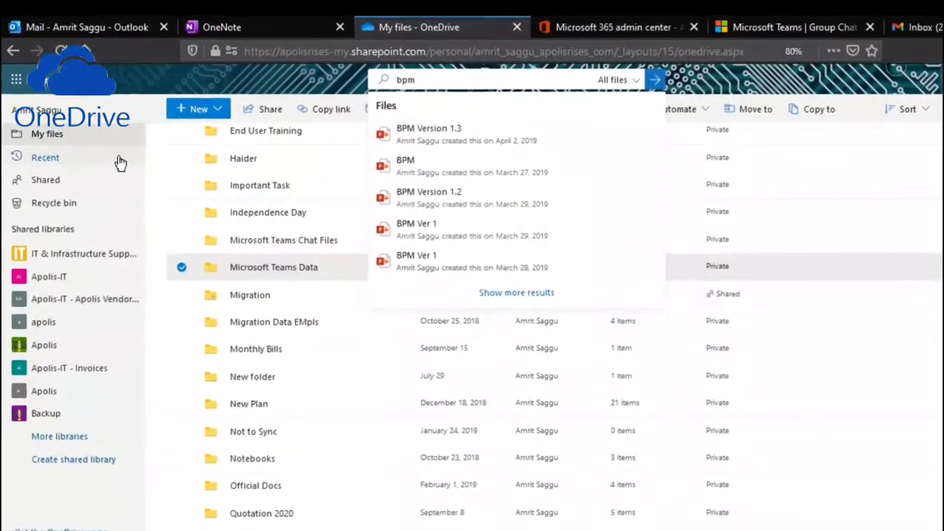
Step: Dismiss the search suggestions and look through My files and the recently used files
left_click(73, 138)
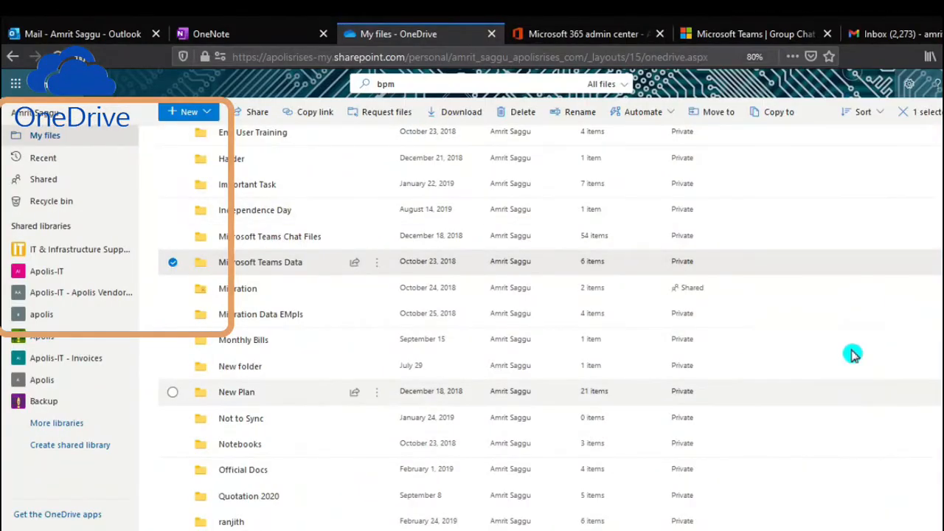
scroll(852, 343, "down", 3)
scroll(738, 325, "up", 2)
left_click(44, 156)
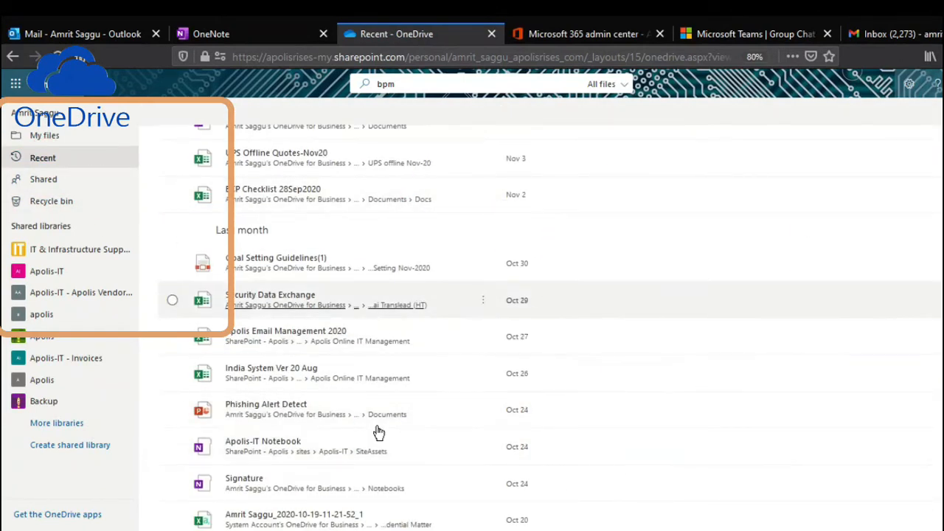
scroll(760, 411, "down", 3)
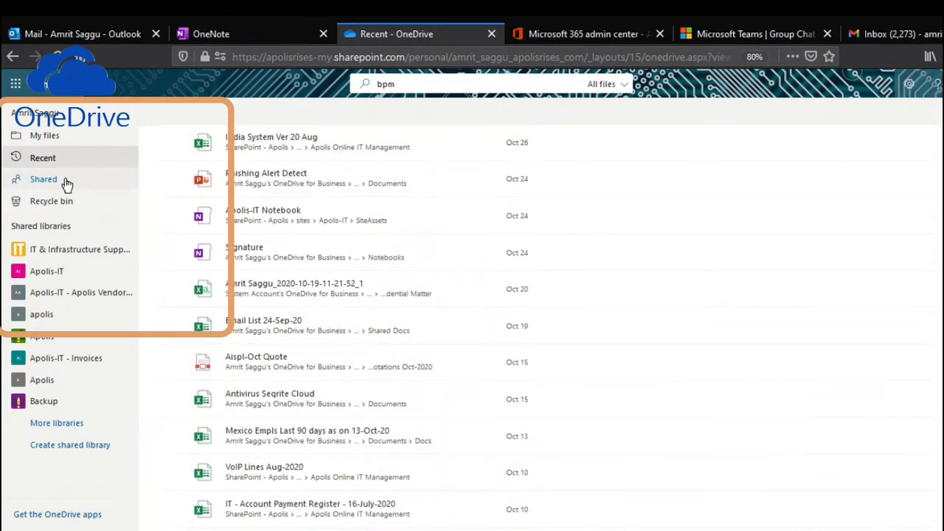
Step: Look through the files and folders shared with this account, including the sharing dates and who shared them
left_click(65, 181)
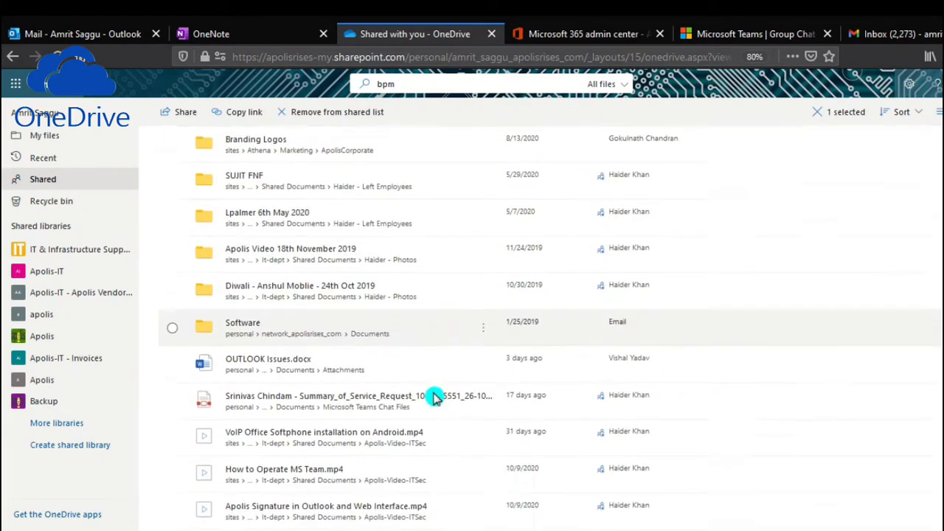
scroll(432, 394, "down", 3)
scroll(523, 245, "up", 5)
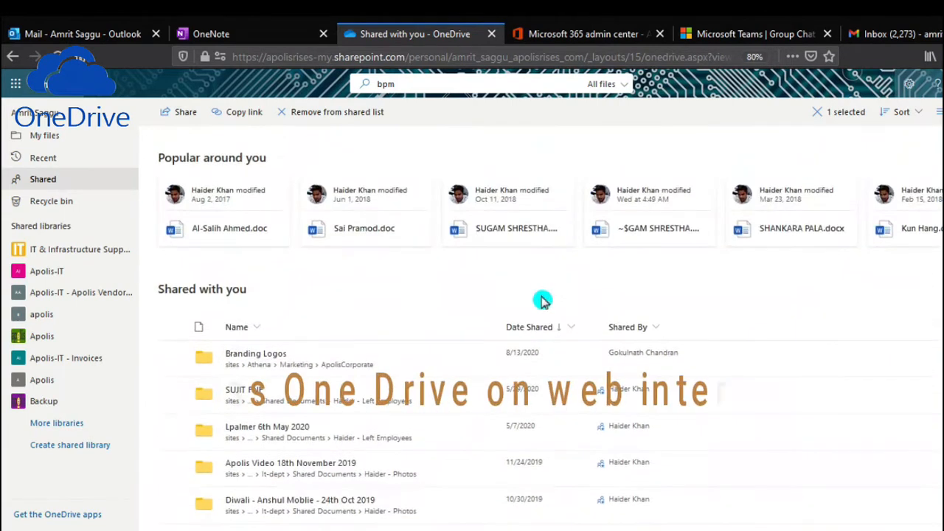
scroll(667, 413, "down", 1)
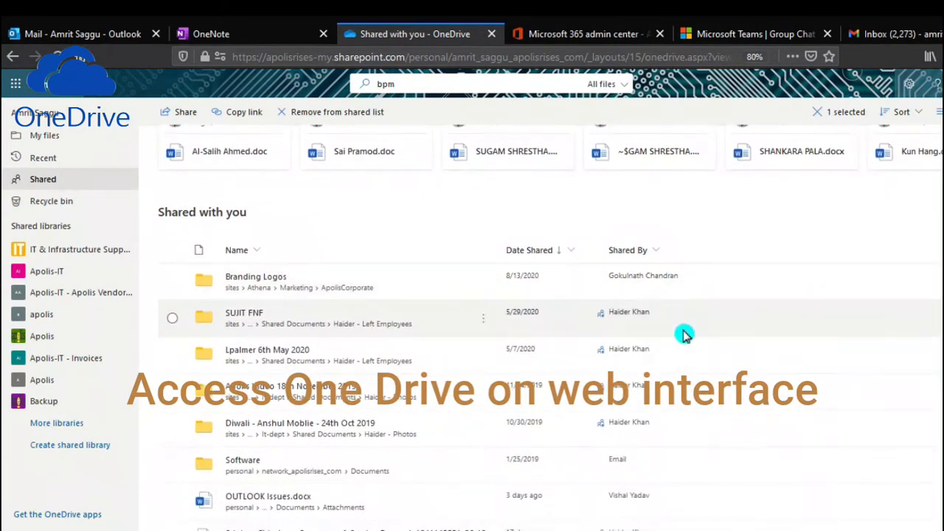
scroll(649, 398, "down", 1)
scroll(646, 346, "down", 1)
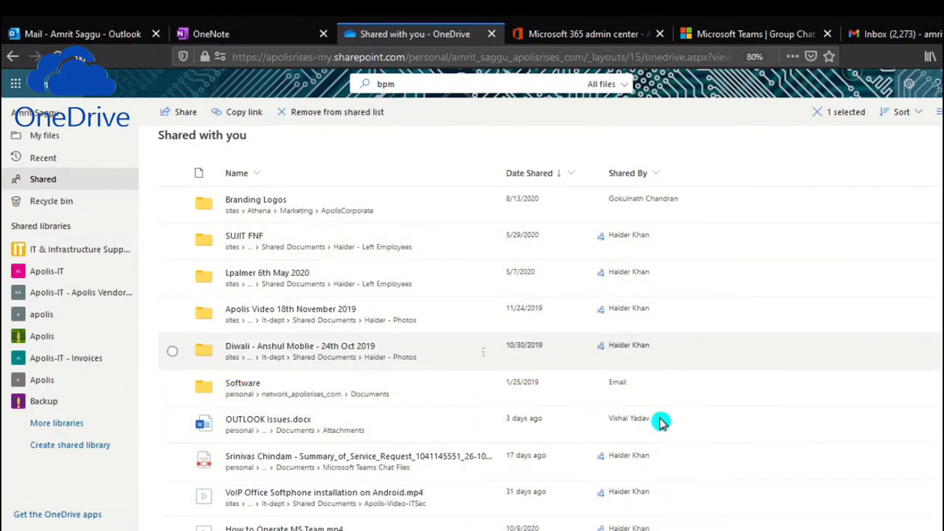
scroll(864, 430, "down", 2)
scroll(867, 430, "down", 2)
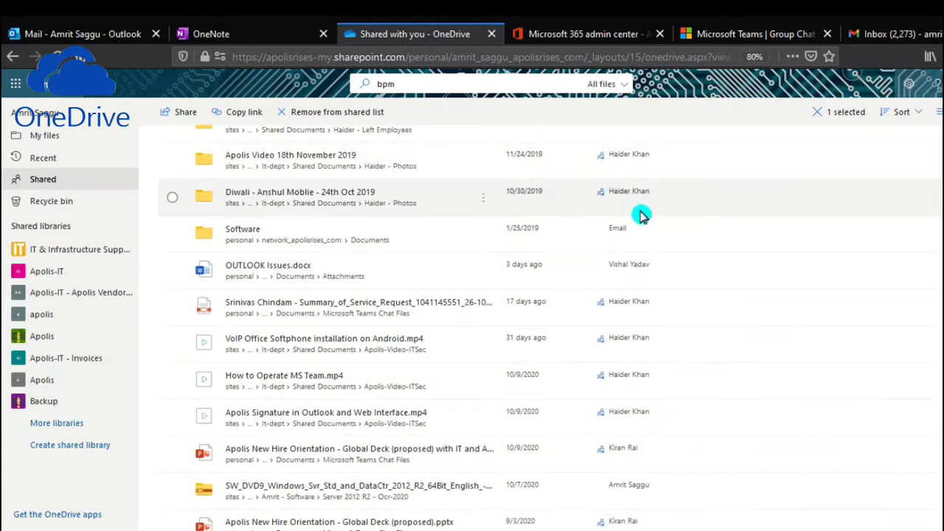
Step: Show the sorting and view options for the shared files, and view the recycle bin's contents
left_click(920, 112)
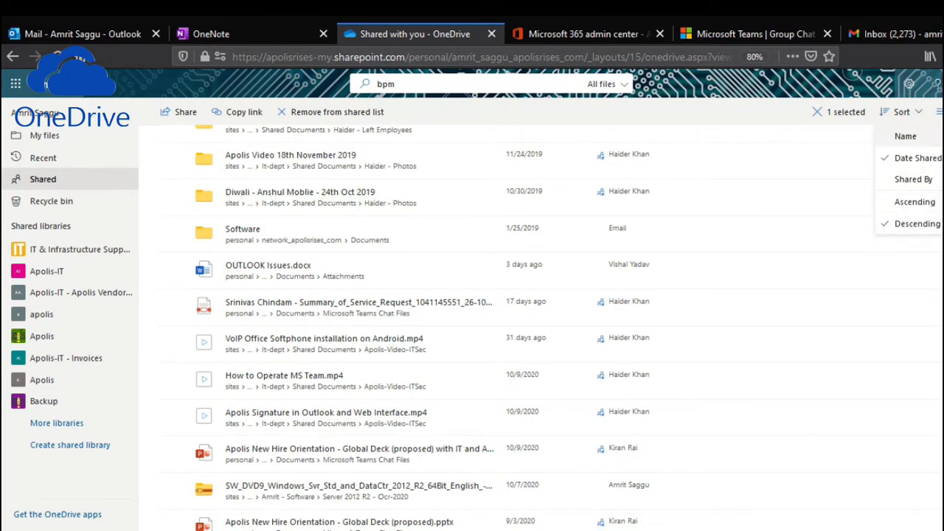
left_click(939, 111)
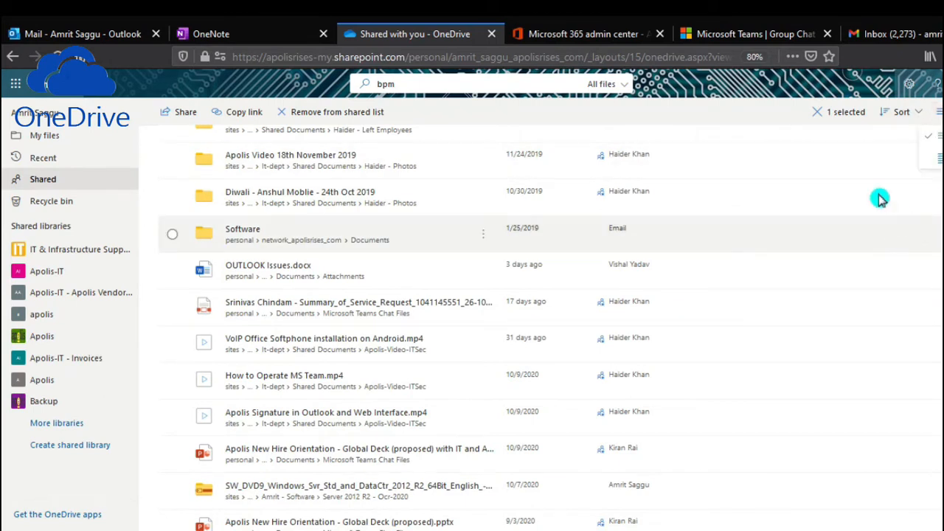
left_click(75, 205)
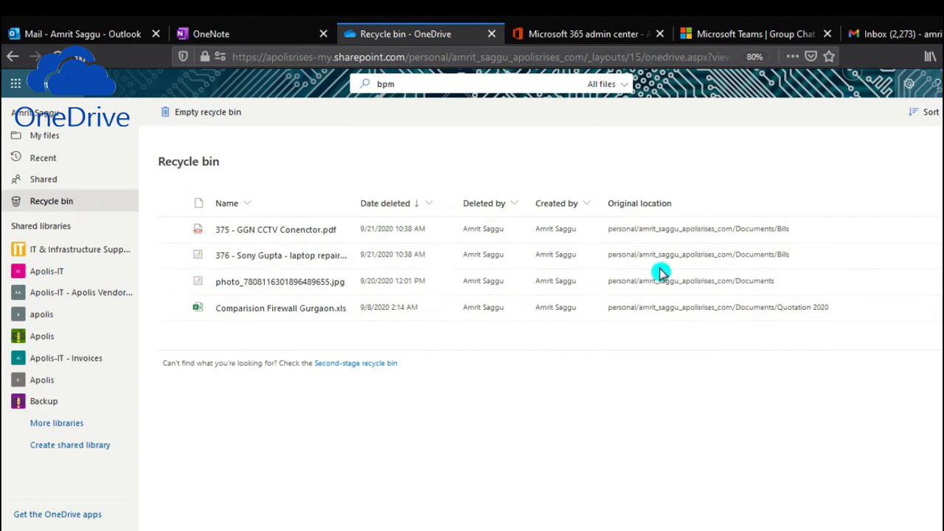
Step: In My files, show the item types that can be created and the sharing link options for the Microsoft Teams Data folder
left_click(50, 137)
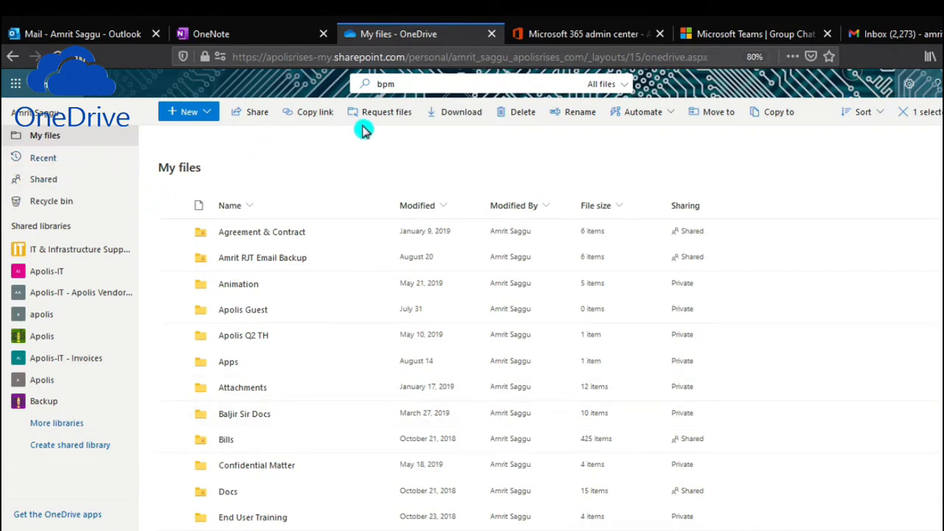
left_click(200, 111)
scroll(556, 399, "down", 5)
left_click(208, 113)
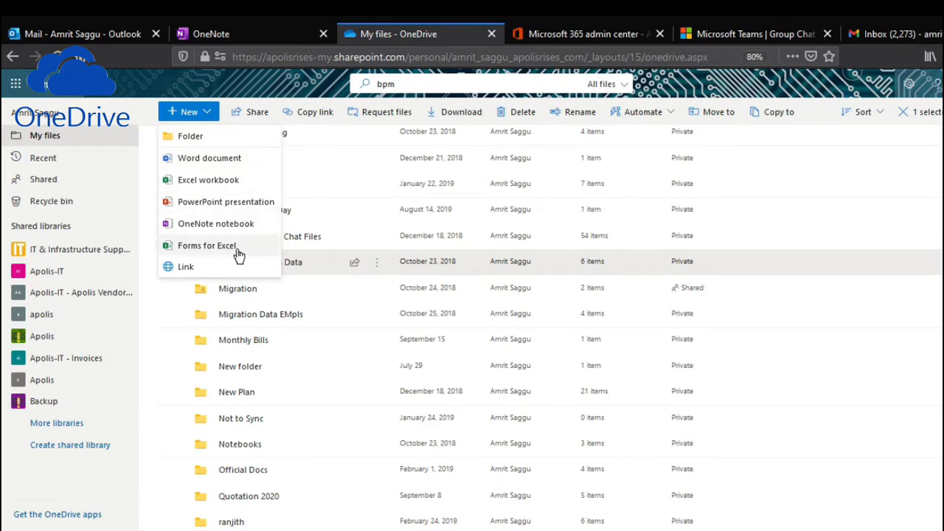
left_click(243, 110)
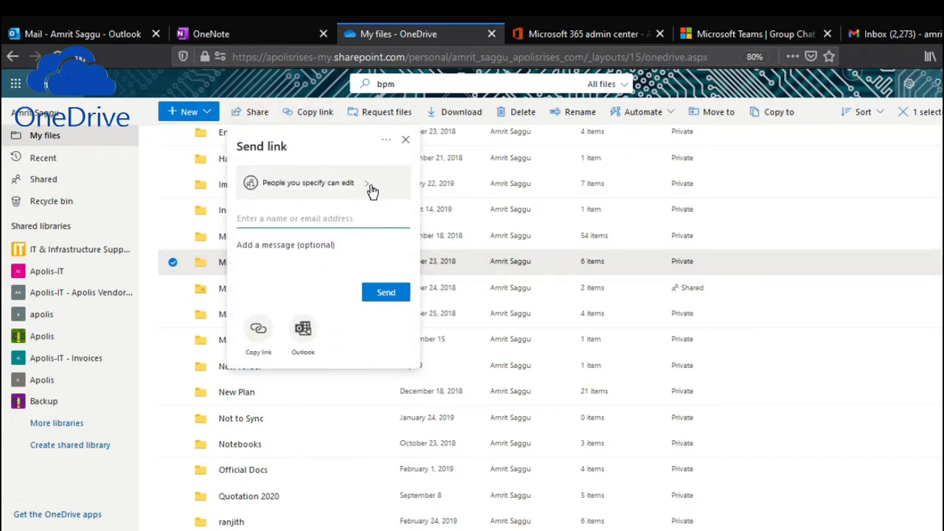
left_click(365, 186)
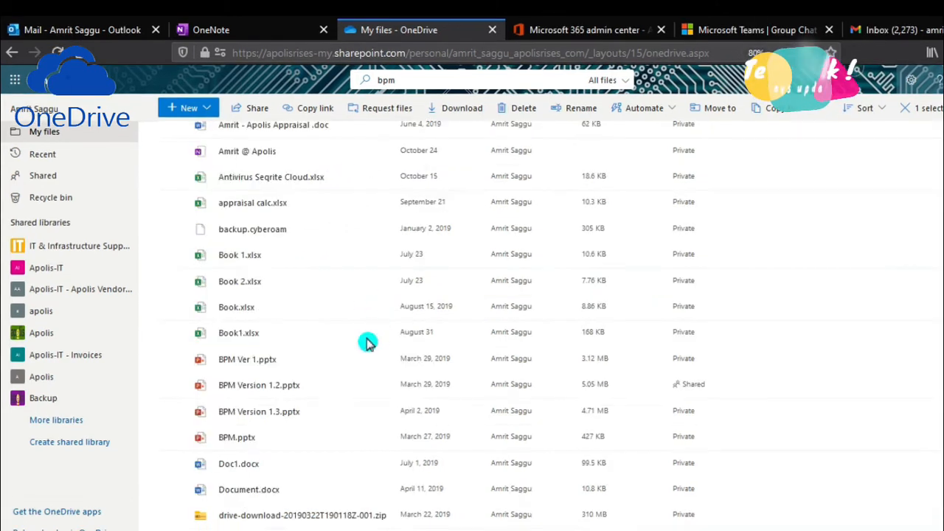
Step: View the version history of Book1.xlsx, close it, and show the additional commands available for the file
left_click(377, 333)
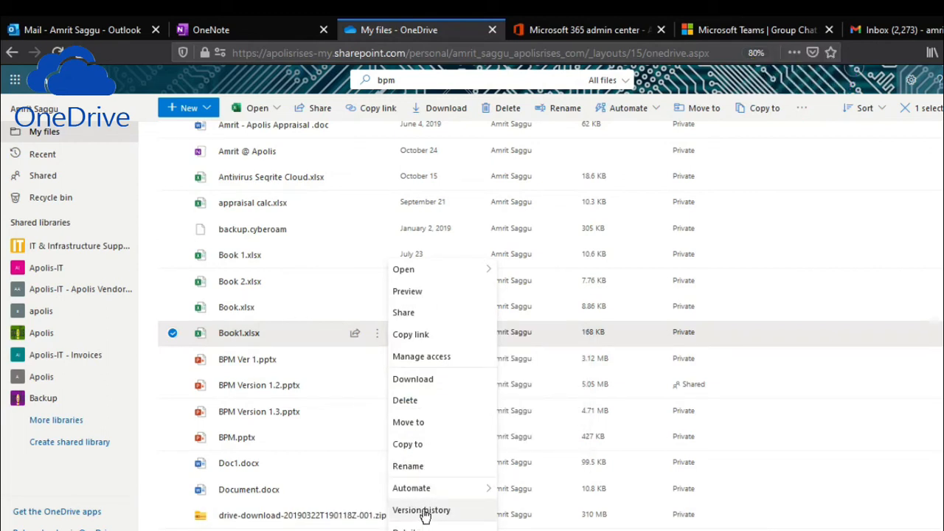
scroll(369, 472, "down", 2)
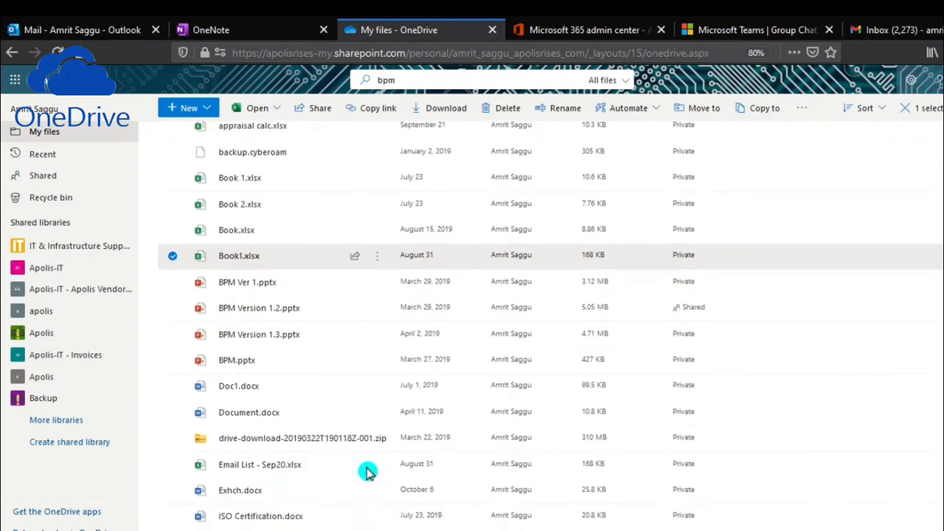
left_click(377, 256)
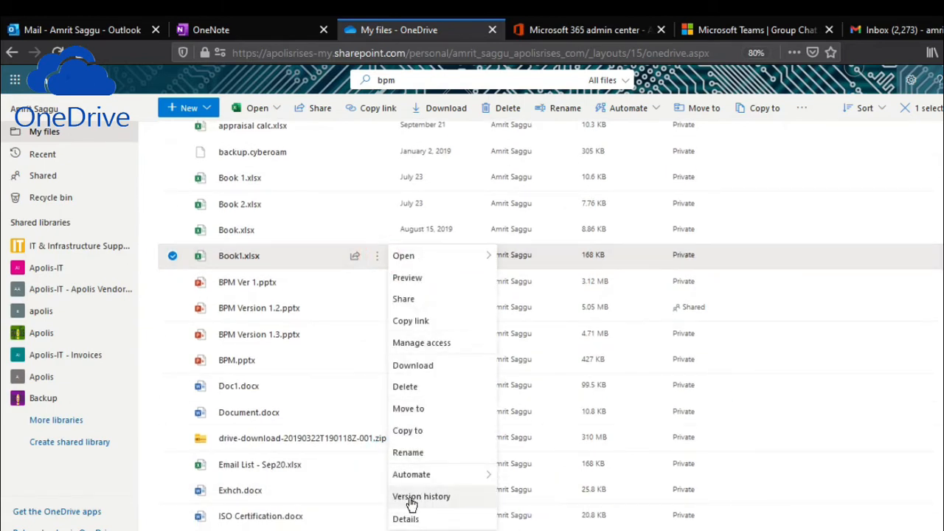
left_click(448, 500)
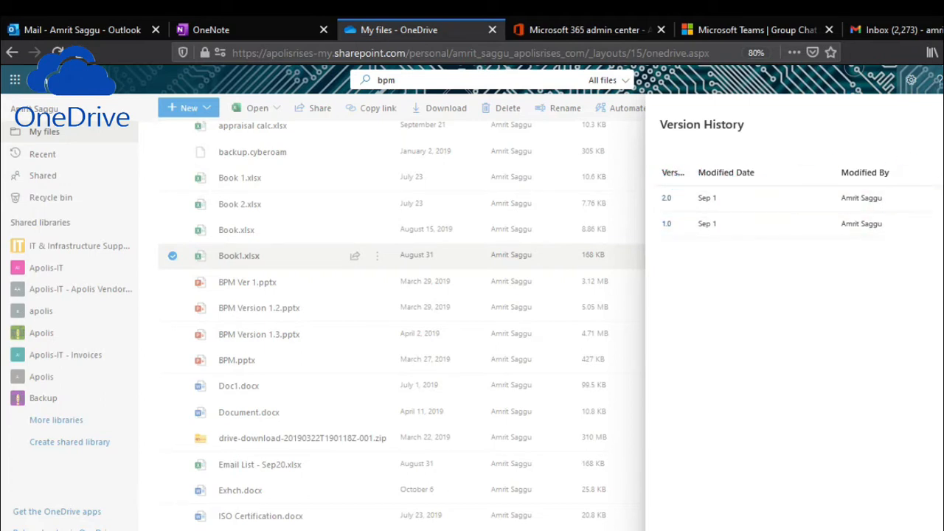
left_click(325, 220)
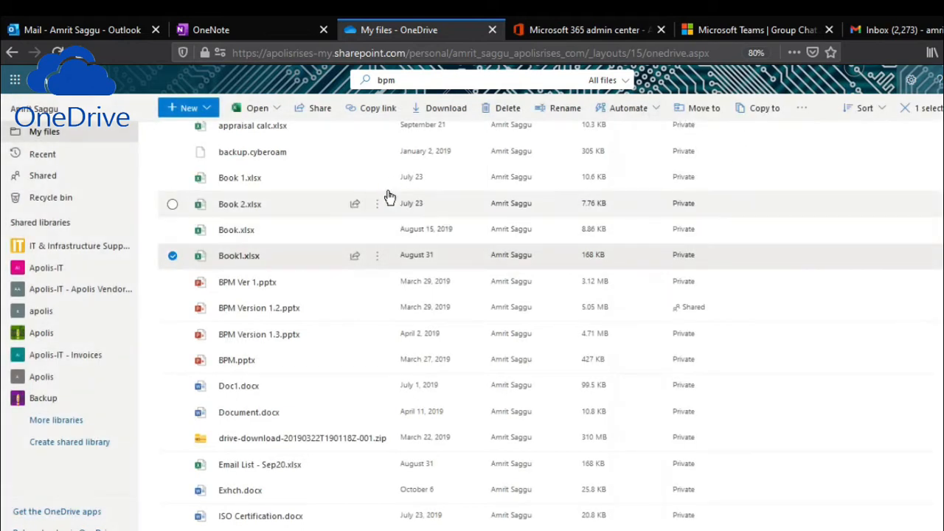
left_click(794, 118)
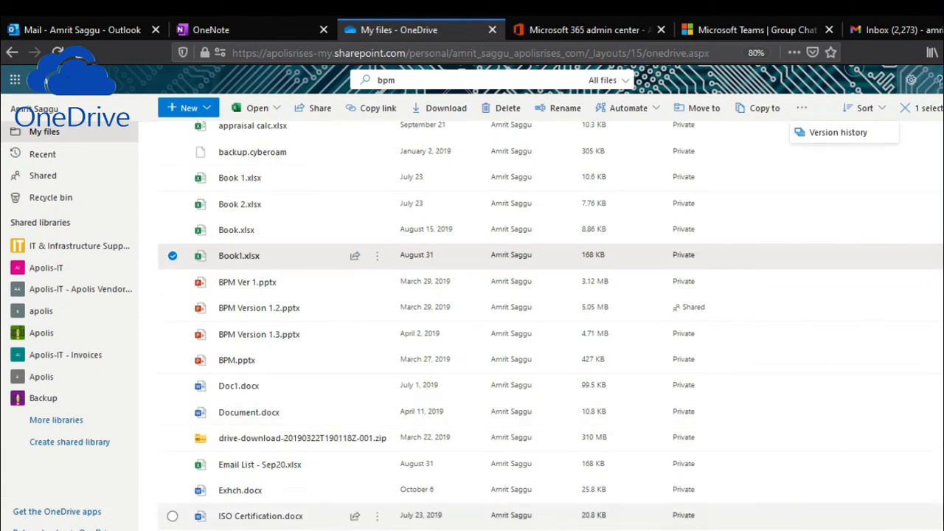
Step: Open the OneDrive desktop client's settings and view its general and account options
left_click(831, 530)
right_click(802, 529)
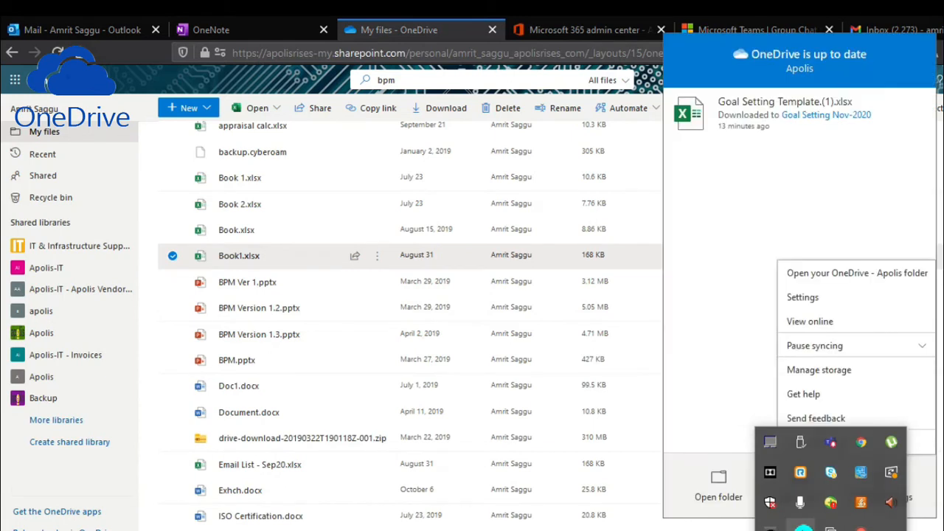
left_click(695, 341)
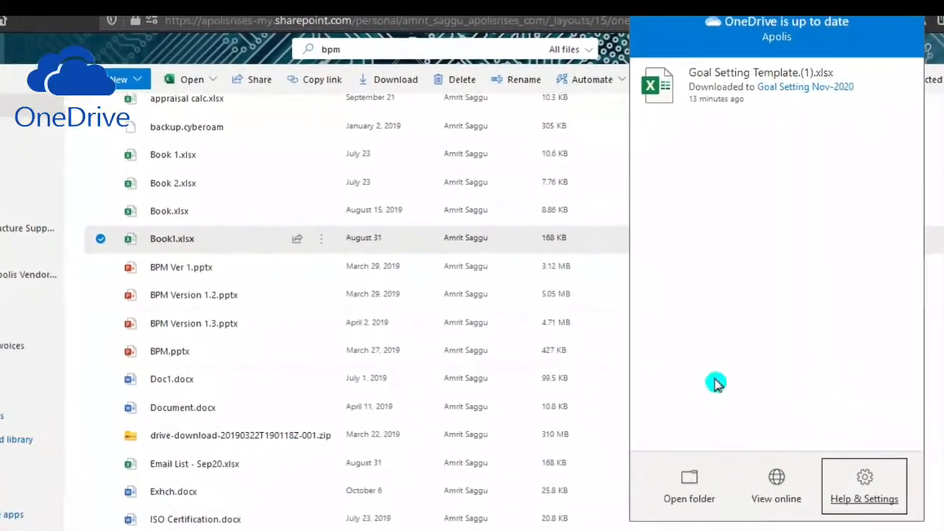
left_click(859, 480)
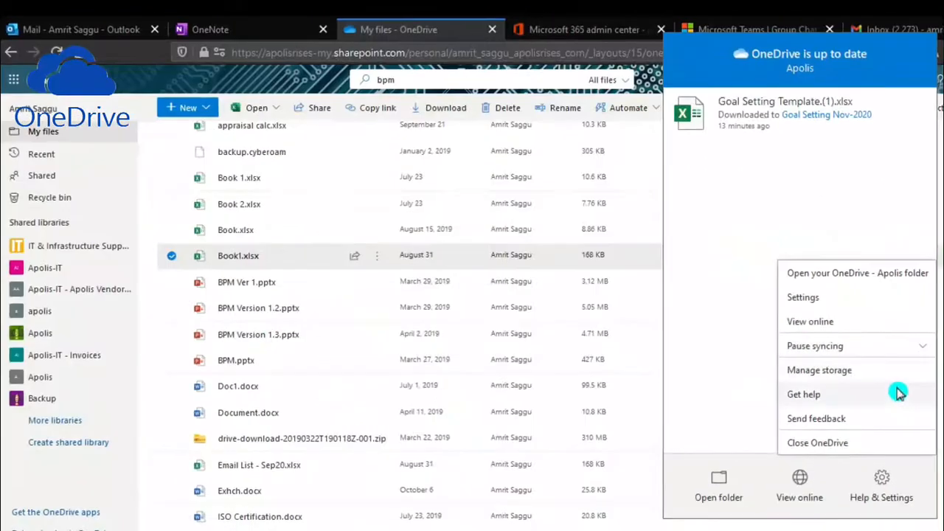
left_click(805, 297)
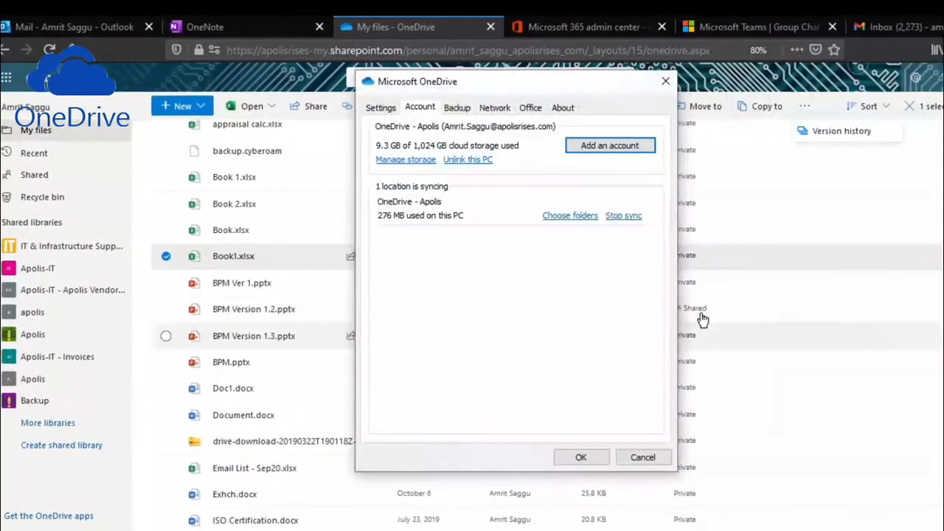
left_click(393, 108)
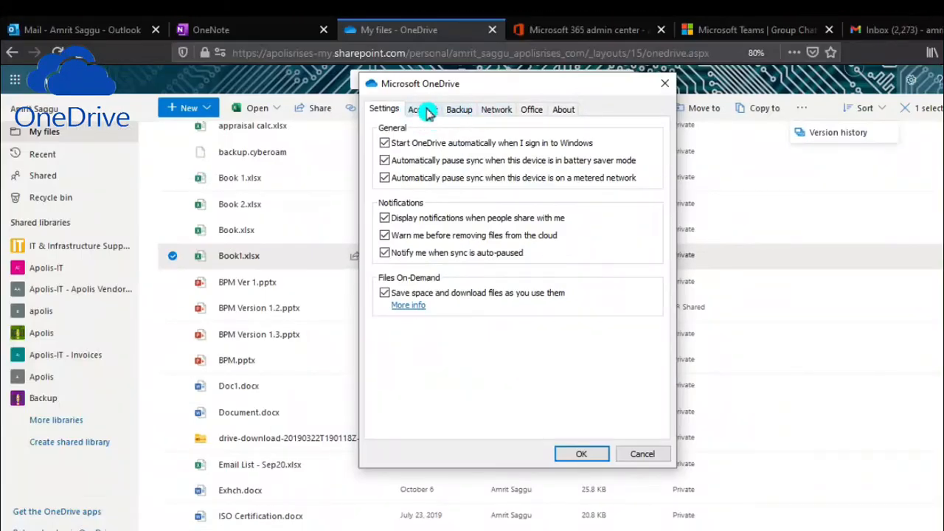
left_click(425, 111)
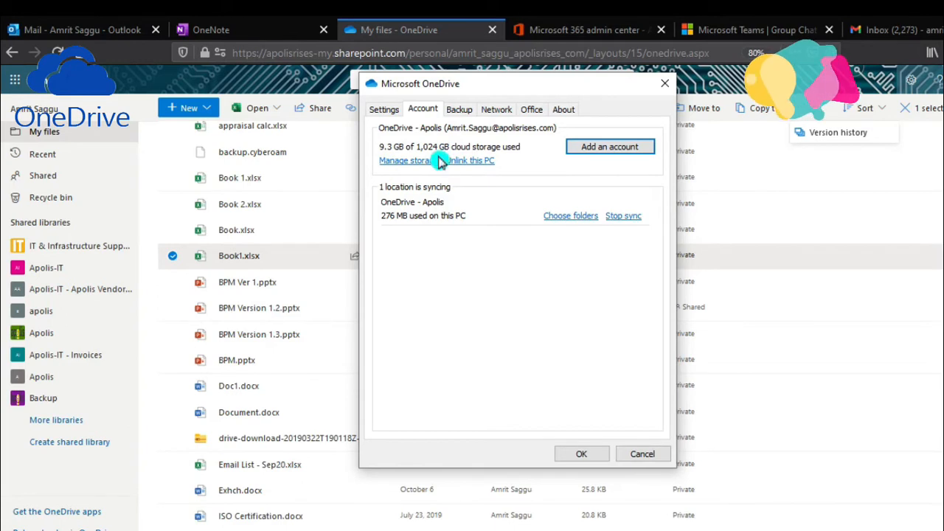
Step: In the account's synced folder selection, deselect the 5.3 GB email backup folder, reselect it, and confirm the selection
left_click(402, 162)
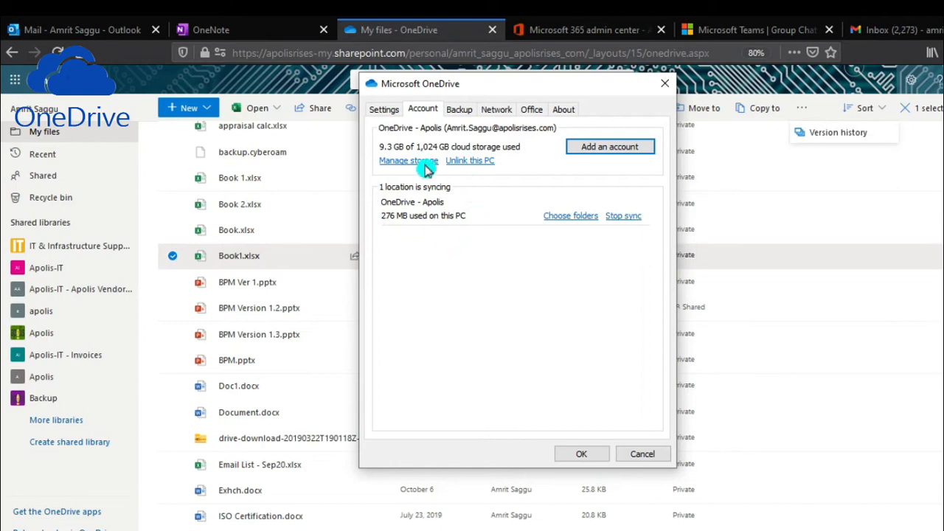
left_click(566, 218)
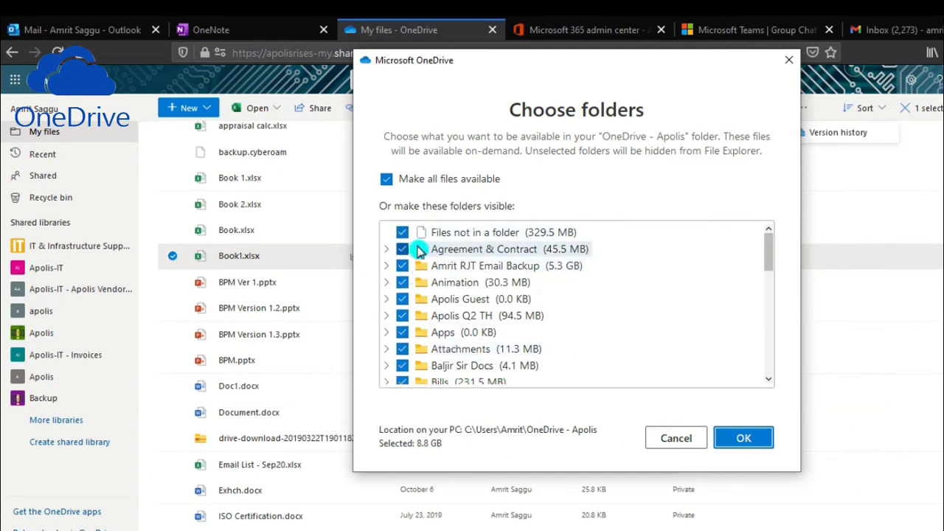
left_click(404, 267)
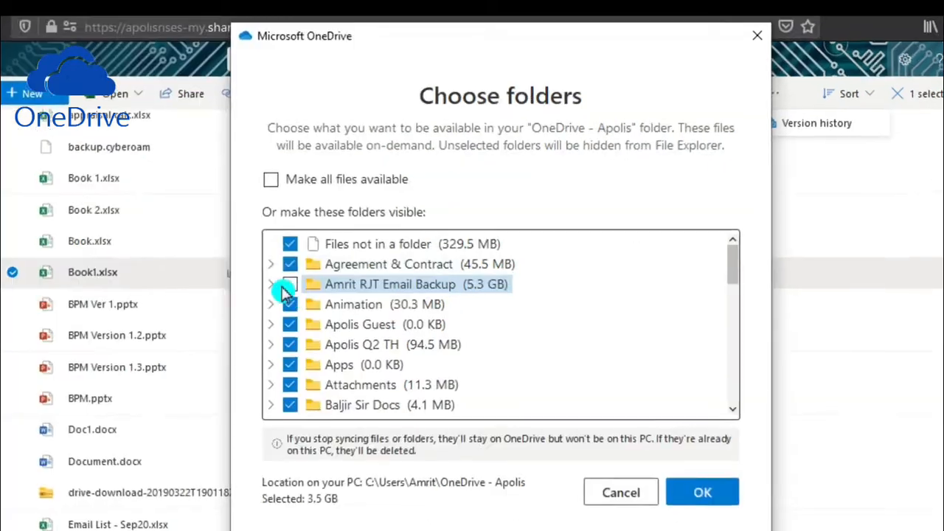
scroll(562, 320, "down", 1)
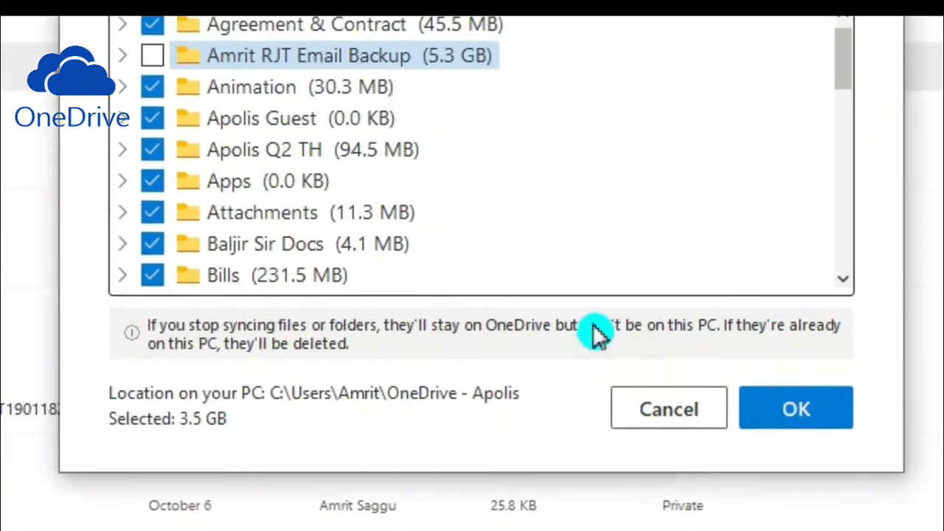
left_click(134, 27)
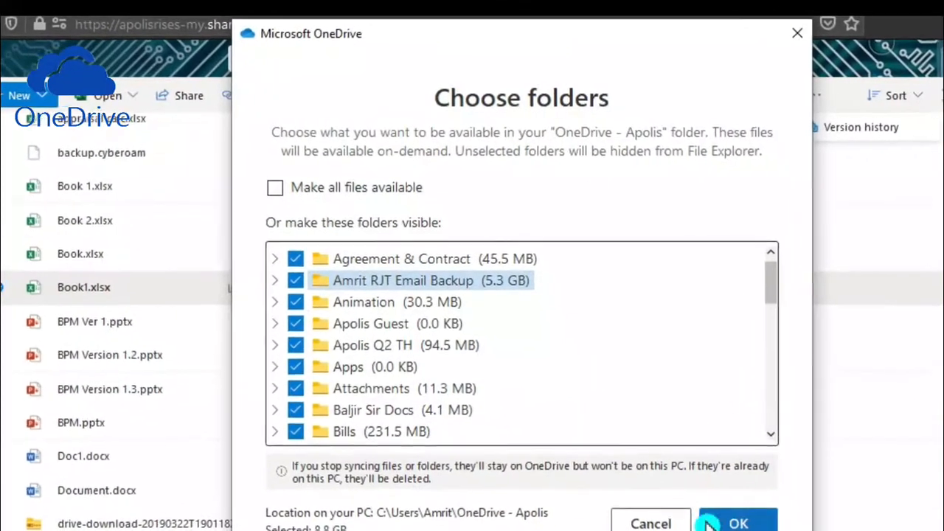
left_click(710, 522)
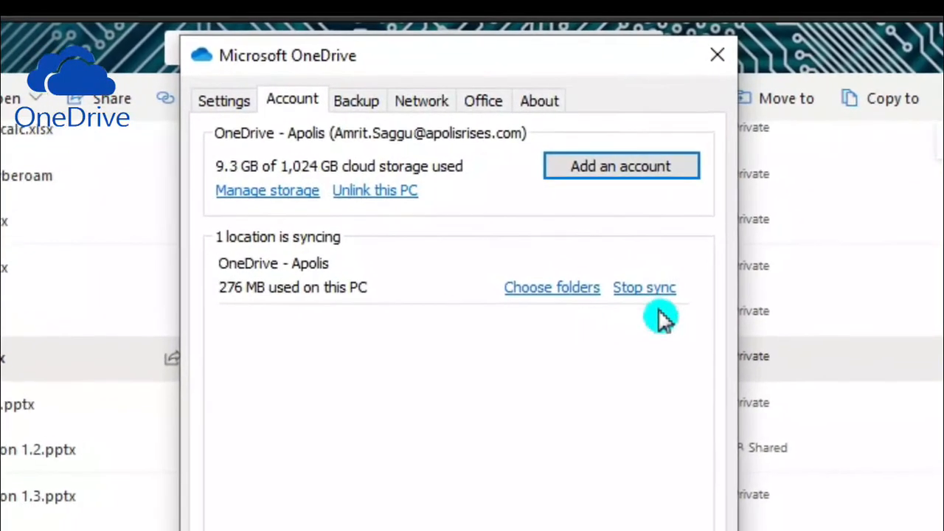
Step: View the sync client's backup, network, Office and About settings, then close the settings without saving changes
left_click(358, 111)
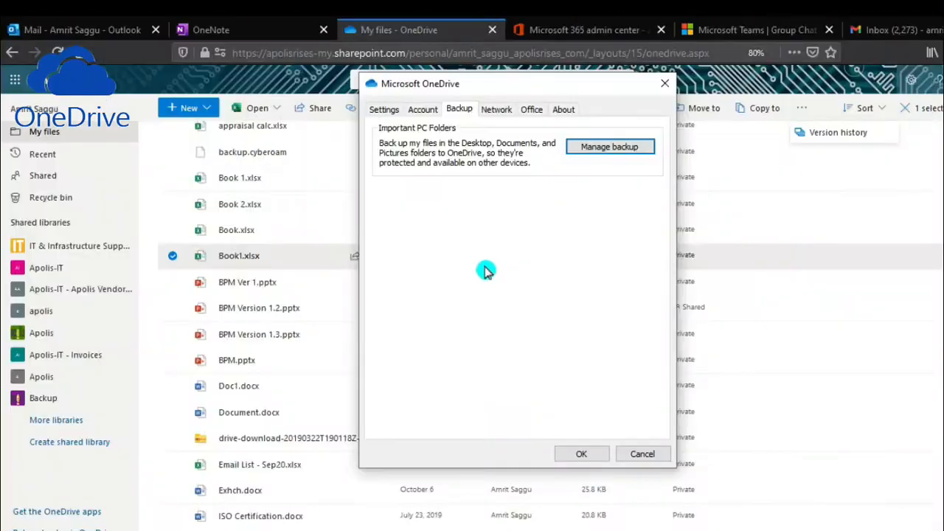
left_click(506, 116)
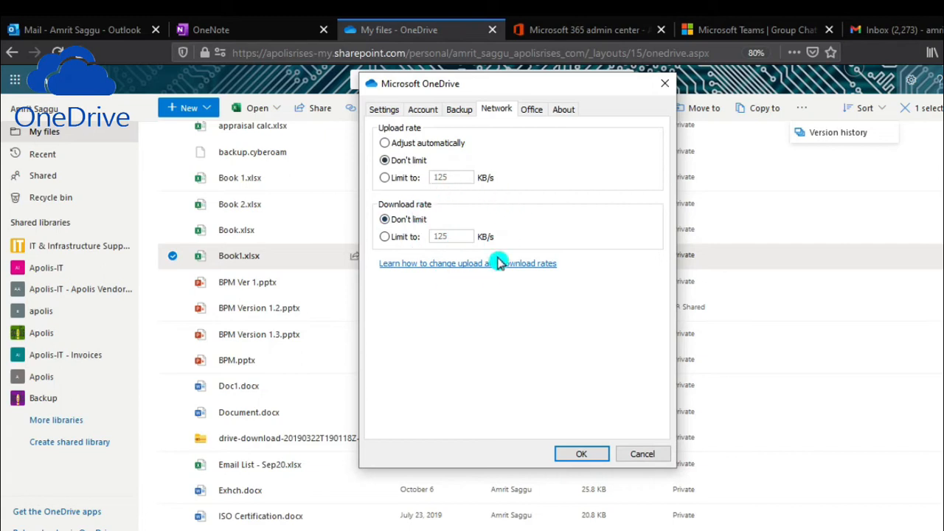
left_click(525, 113)
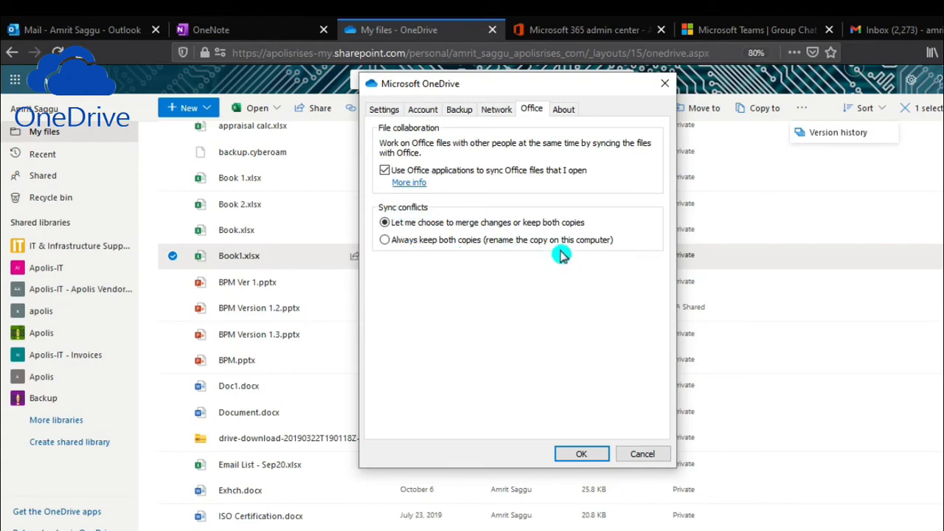
left_click(560, 109)
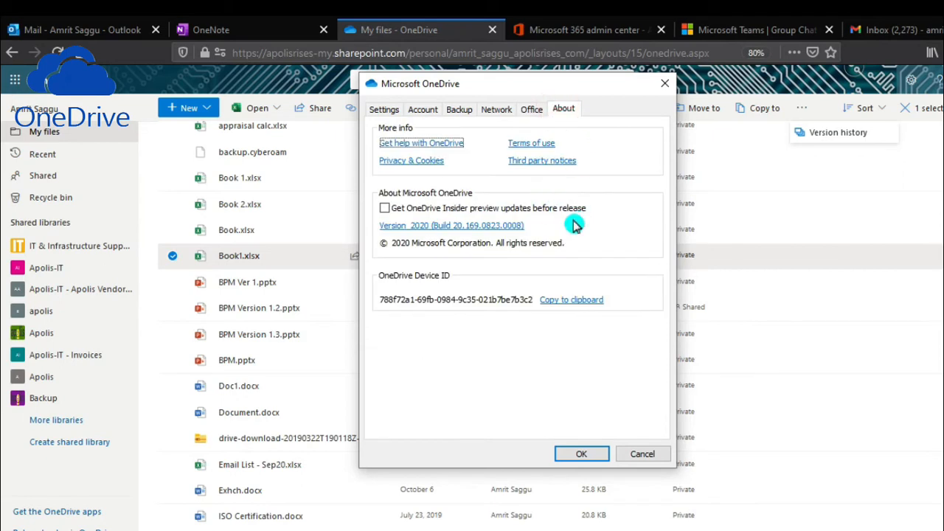
left_click(641, 455)
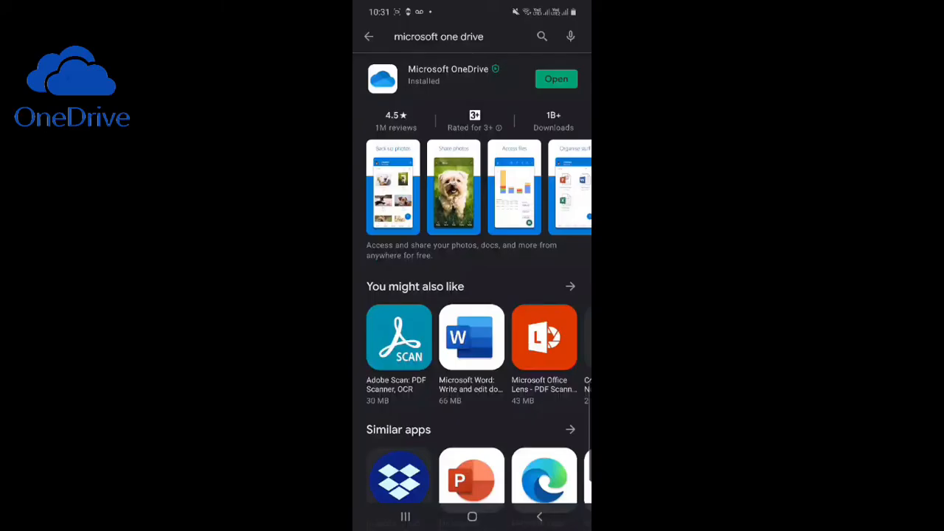
Step: Open the OneDrive mobile app from its store page and browse the folder list in Files
left_click(557, 79)
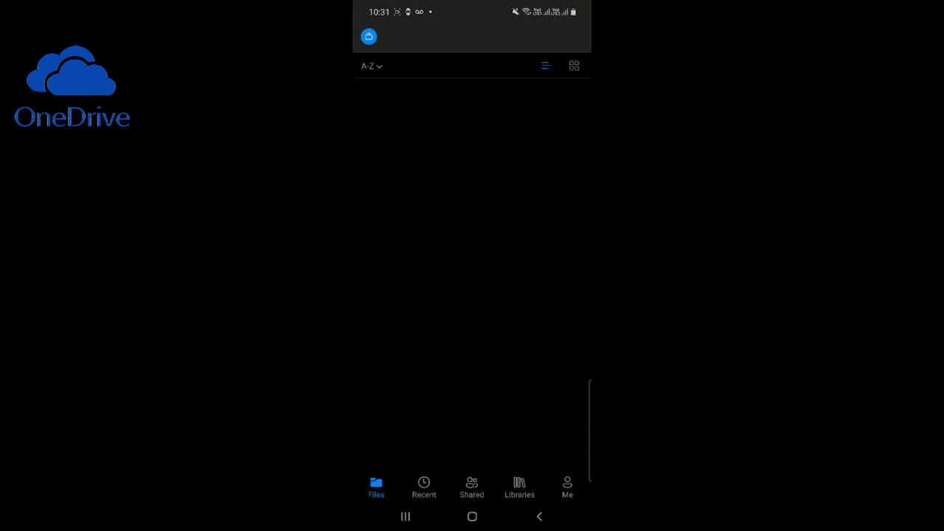
scroll(472, 244, "down", 5)
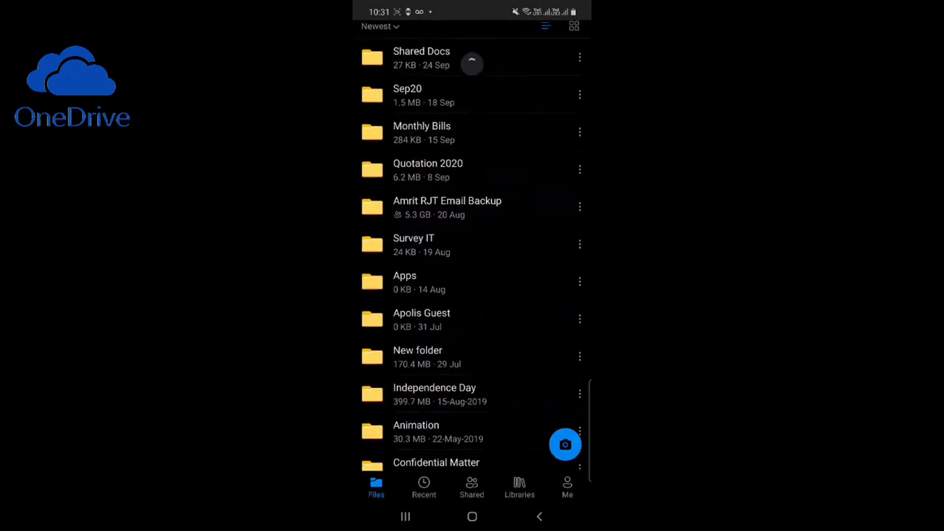
scroll(472, 243, "down", 10)
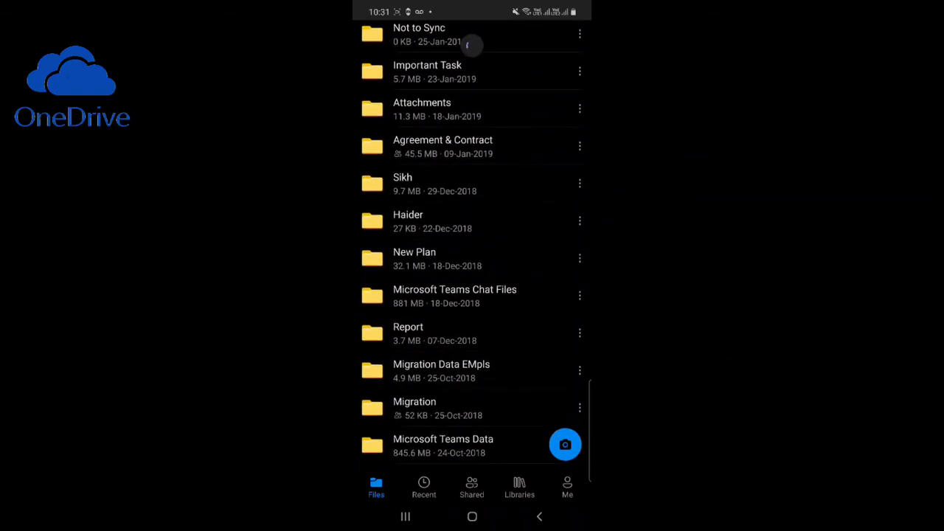
scroll(473, 243, "up", 10)
scroll(472, 266, "up", 1)
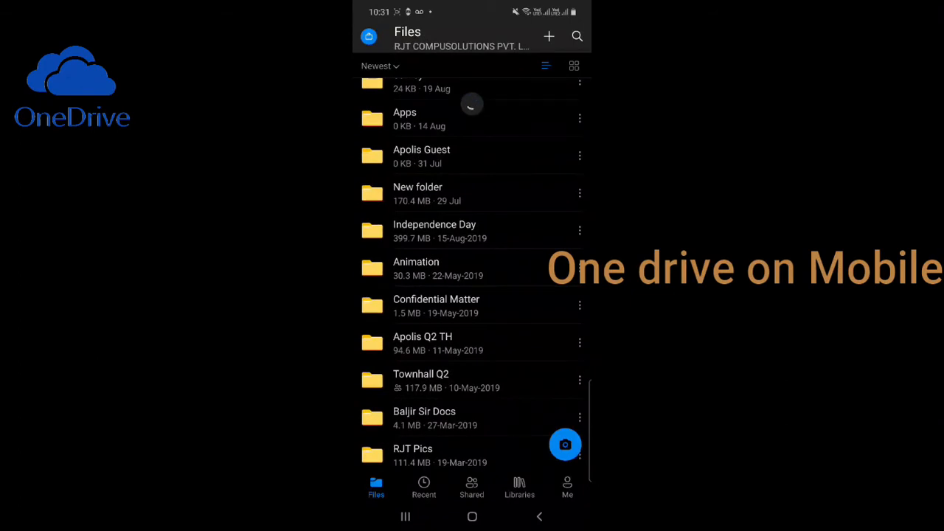
Step: Browse the shared items in the mobile app
left_click(472, 488)
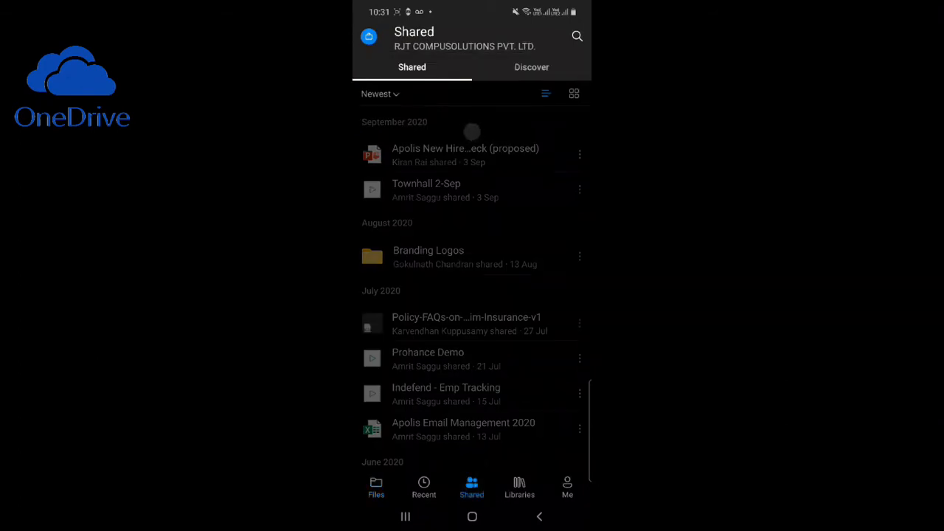
scroll(472, 295, "down", 5)
scroll(472, 295, "up", 5)
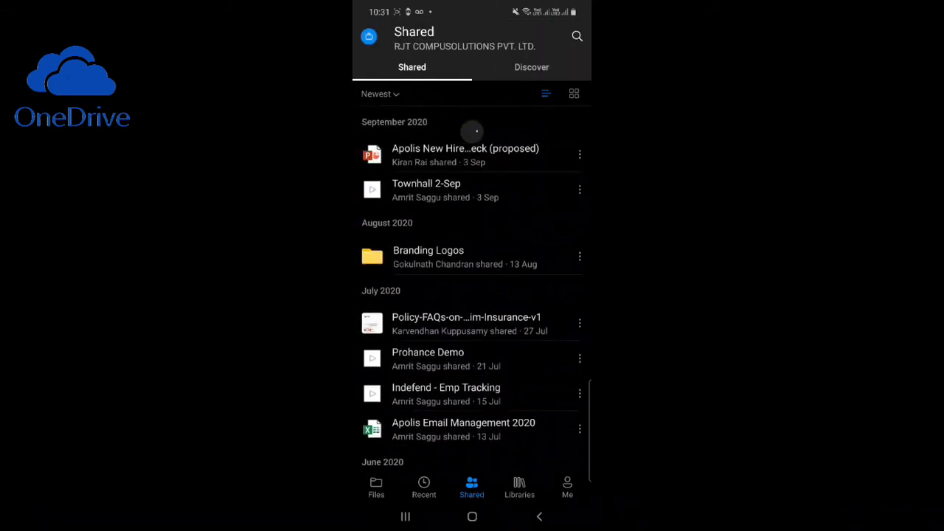
Step: Return to Files, browse the folders as a grid, and switch back to the list layout
left_click(376, 488)
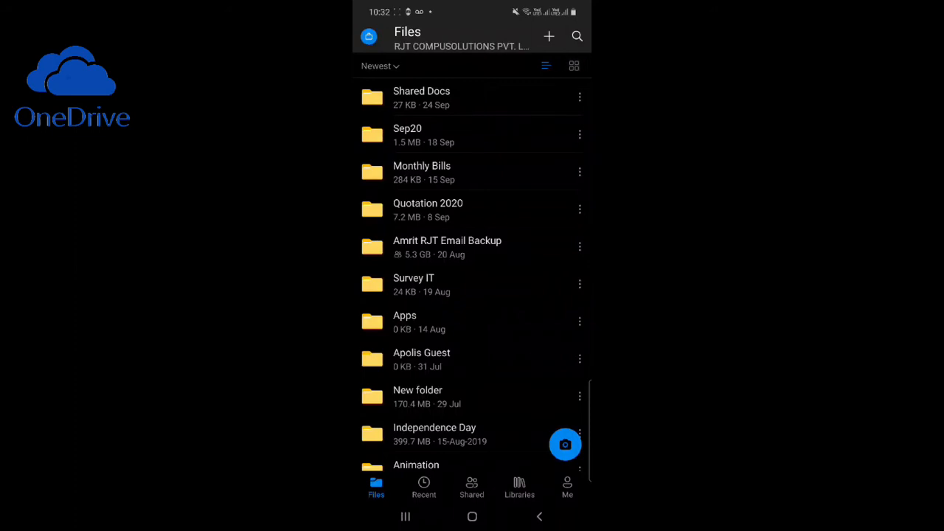
left_click(574, 66)
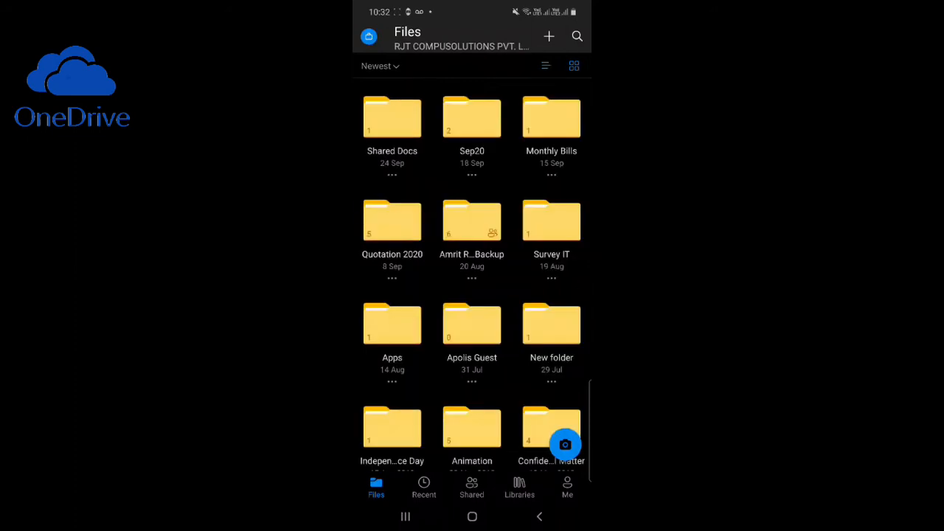
scroll(472, 281, "down", 5)
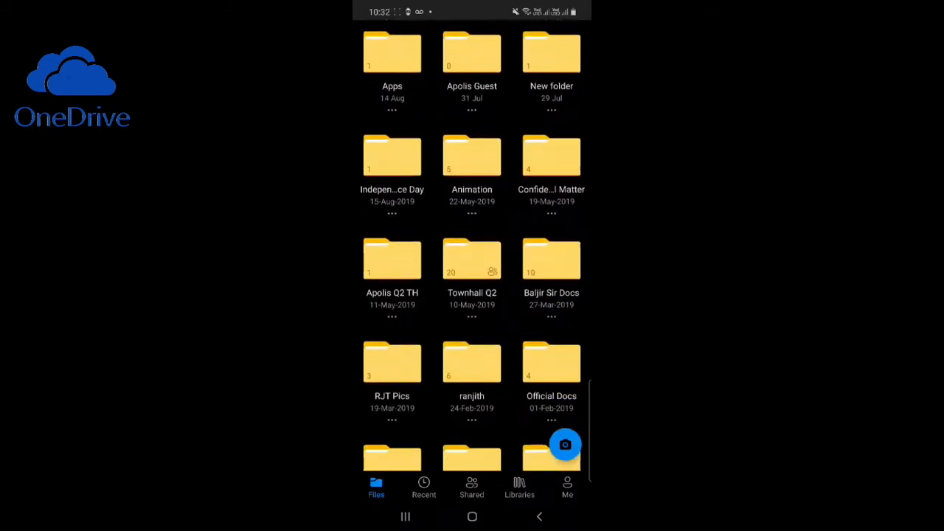
scroll(472, 280, "up", 5)
scroll(472, 281, "down", 4)
scroll(472, 280, "down", 5)
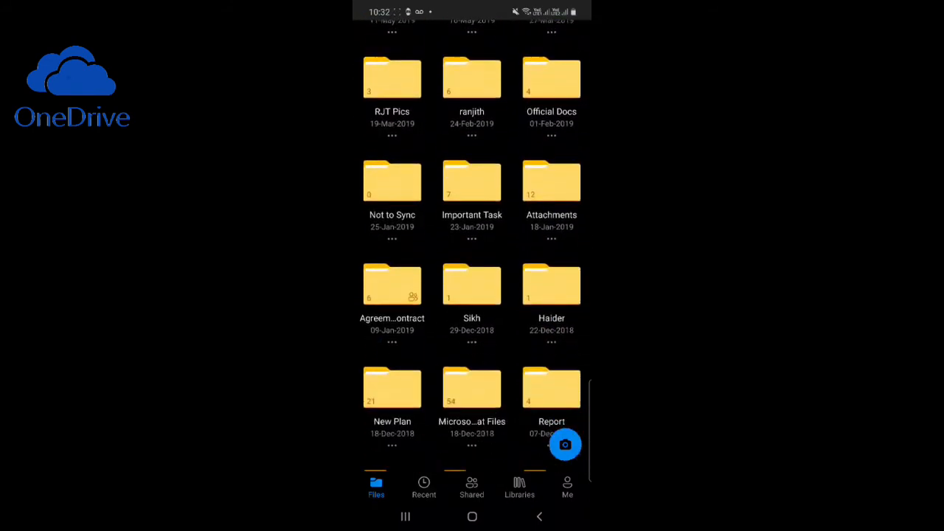
scroll(472, 280, "up", 7)
scroll(472, 280, "up", 2)
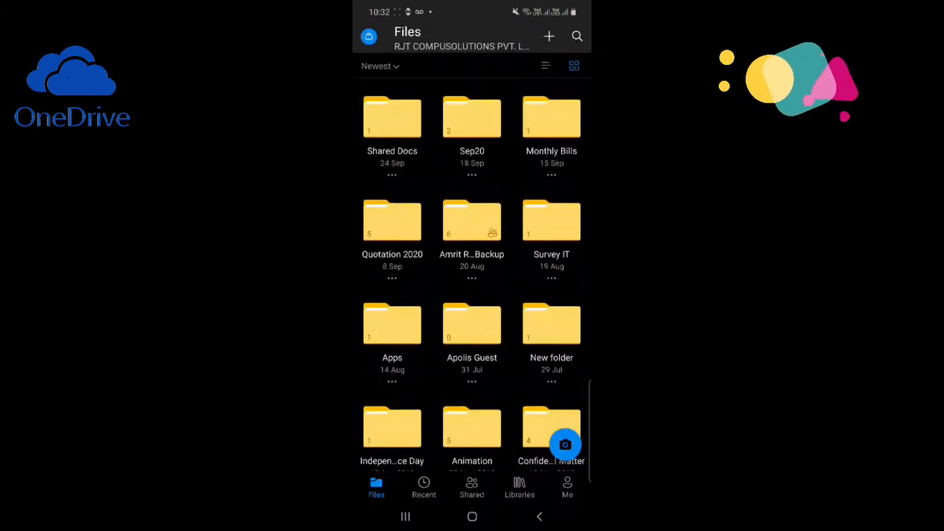
left_click(545, 66)
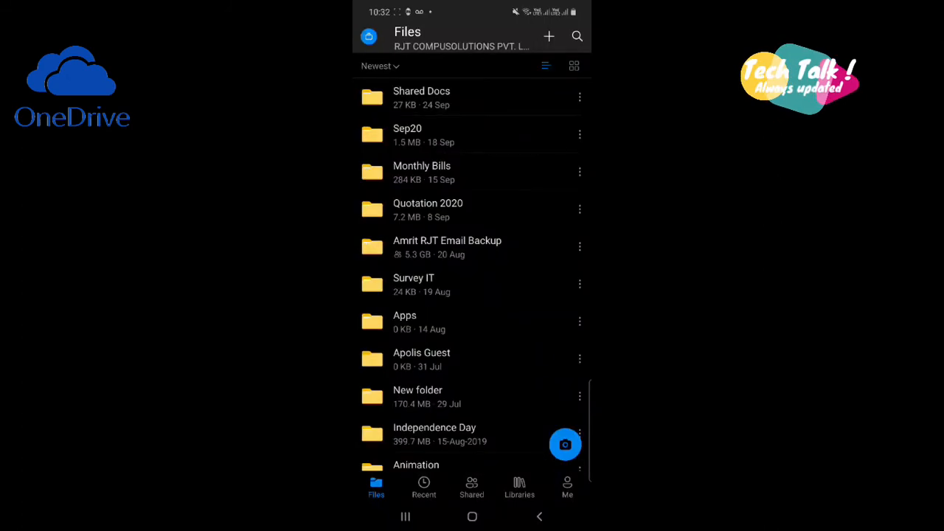
Step: In the Shared Docs folder's sharing link settings, choose Anyone with the link and show the password and expiry date options
left_click(580, 97)
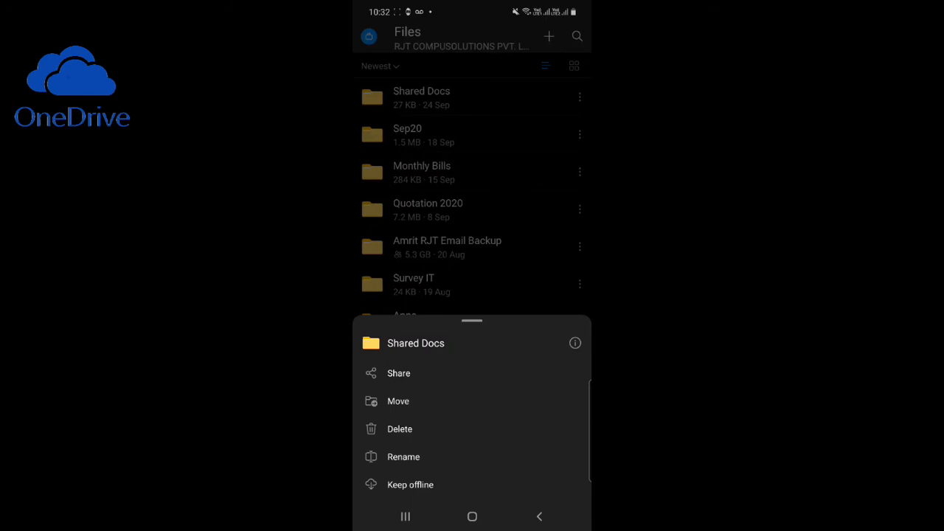
left_click(399, 373)
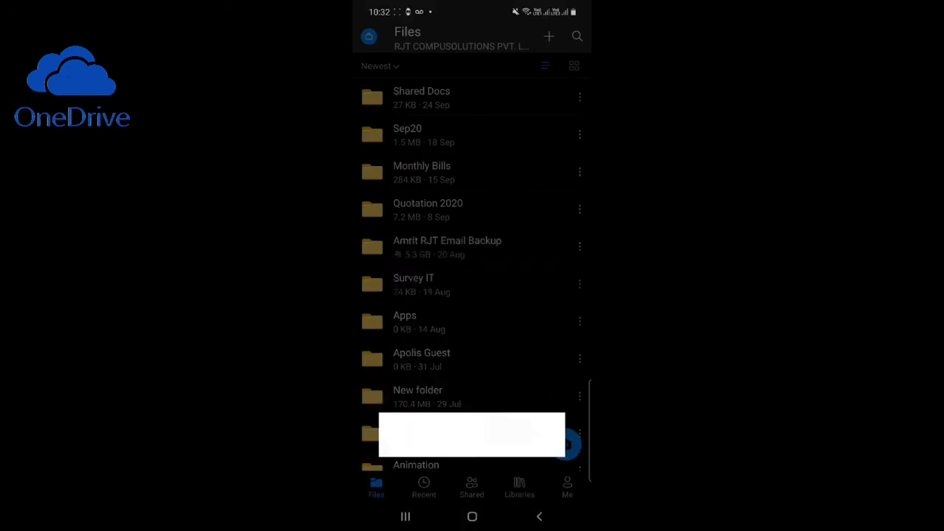
left_click(433, 317)
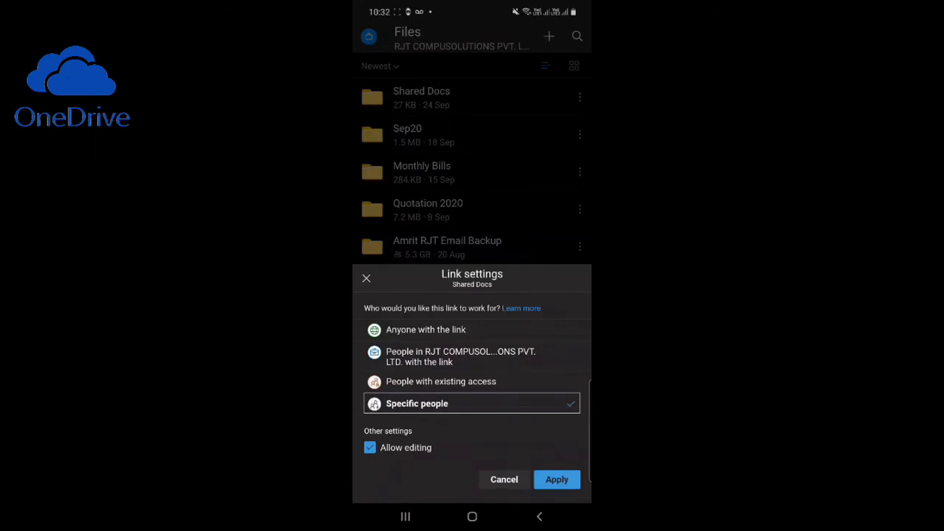
left_click(425, 329)
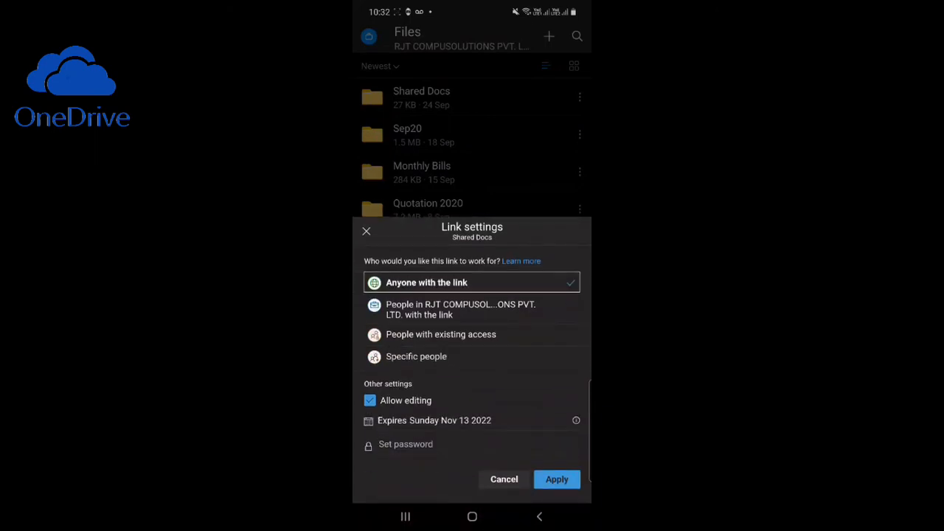
left_click(406, 445)
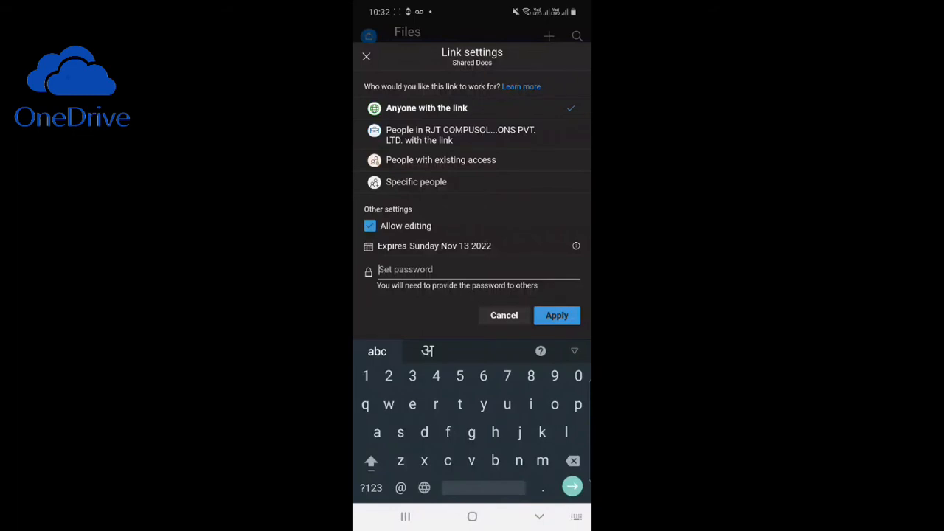
left_click(434, 245)
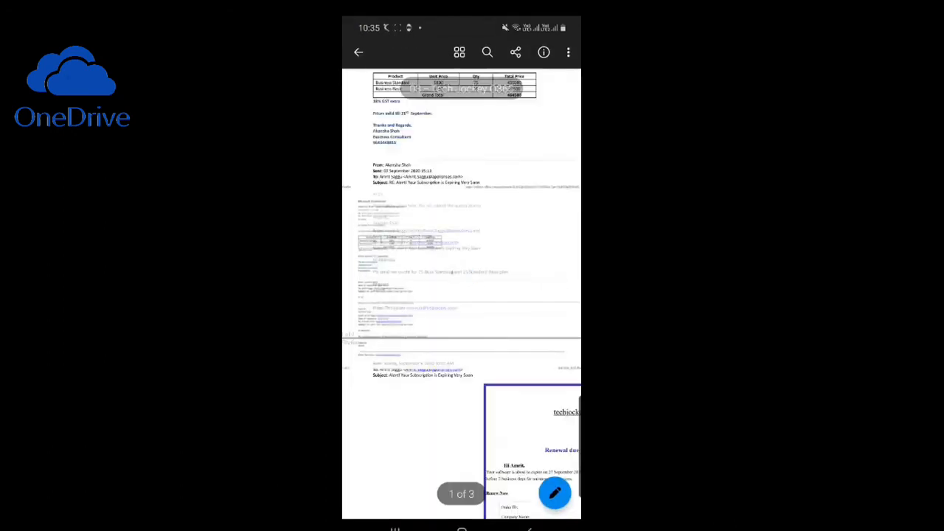
Step: Examine the contents of the open three-page PDF document about the subscription renewal quote
scroll(462, 293, "down", 1)
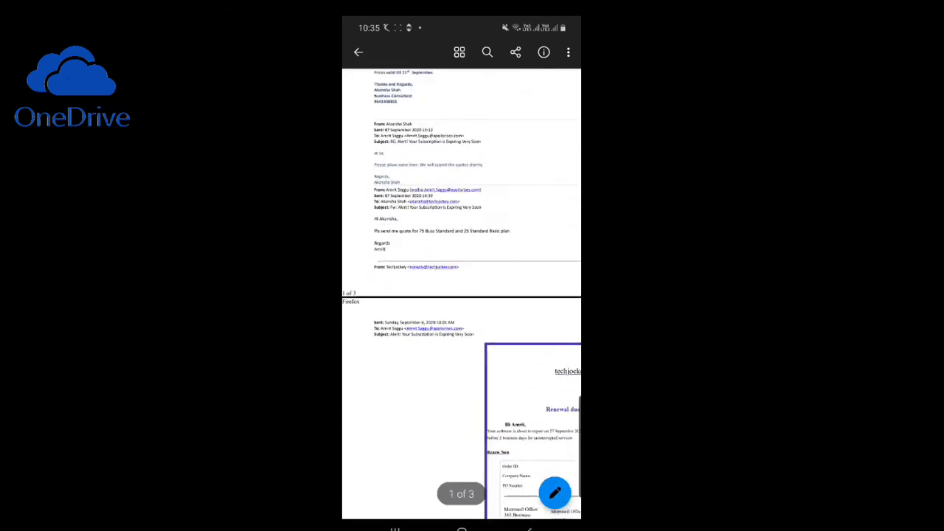
scroll(462, 294, "up", 1)
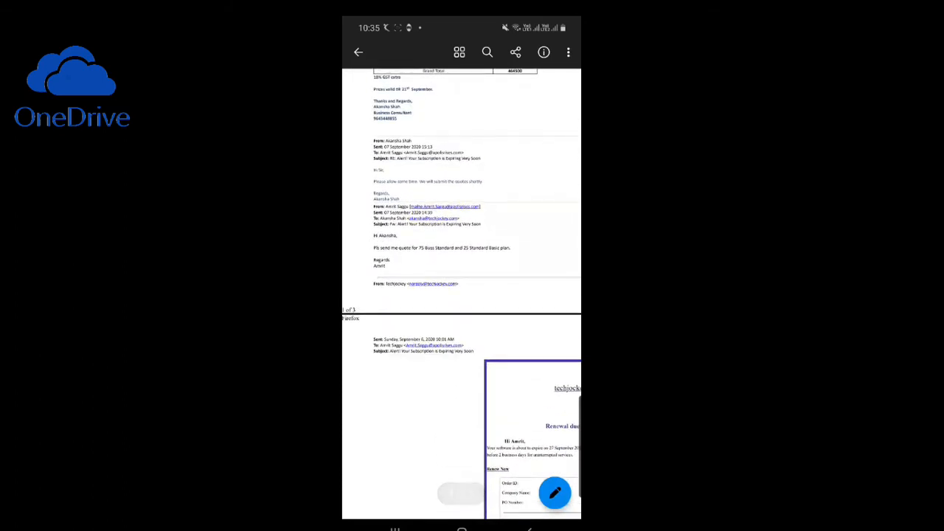
scroll(462, 293, "down", 1)
scroll(461, 293, "right", 1)
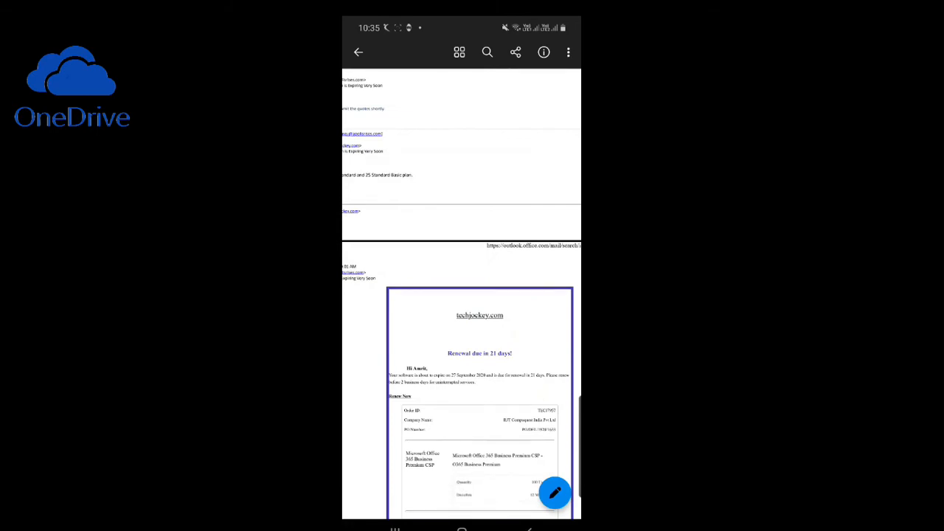
Step: Start annotating the PDF, try the different pen colors, and handwrite an underlined name in red across the techjockey.com heading on page 2
left_click(554, 493)
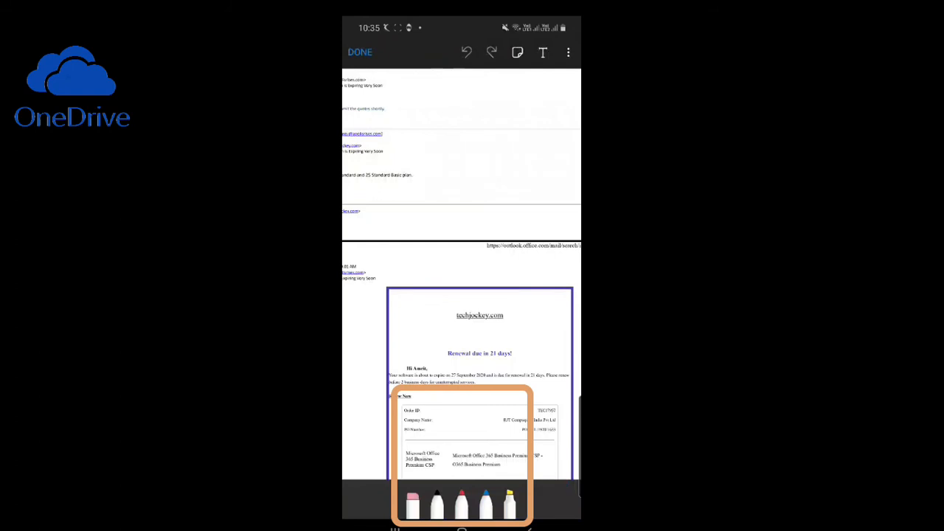
left_click(461, 506)
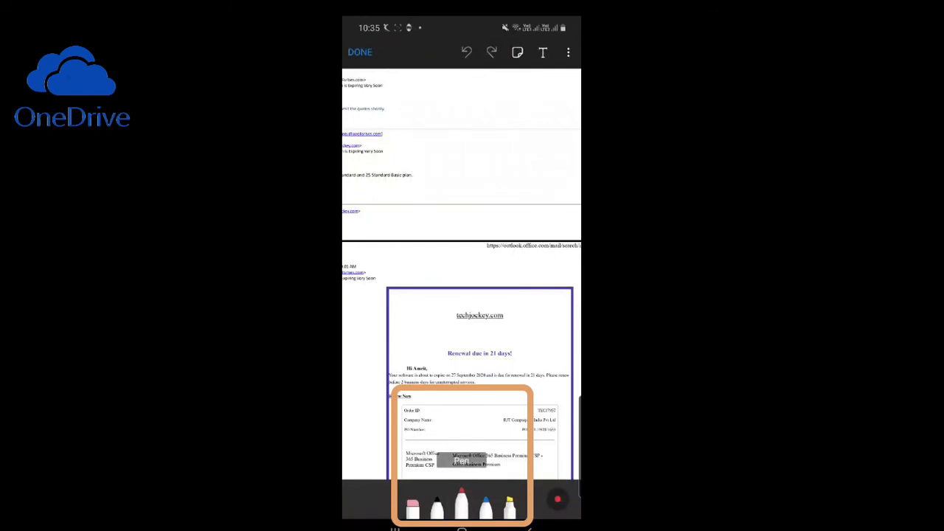
left_click(485, 505)
left_click(437, 505)
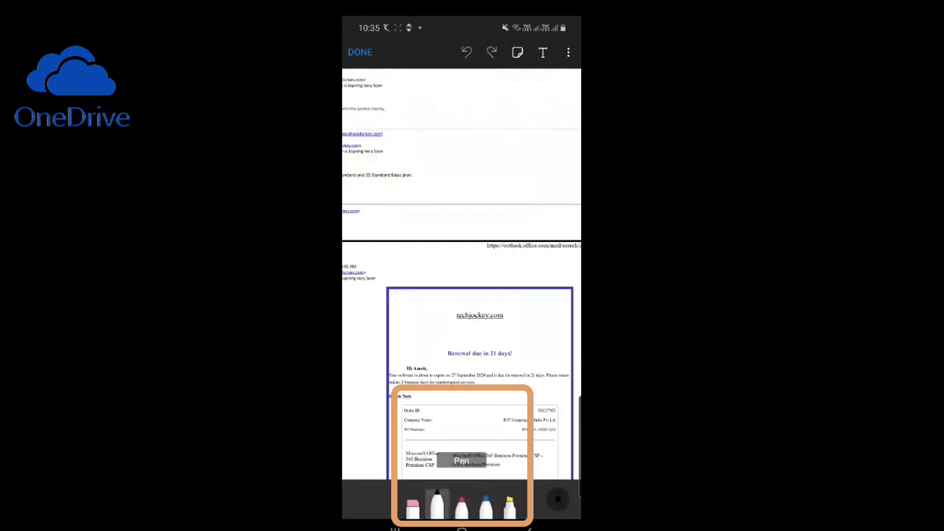
left_click(412, 505)
left_click(461, 505)
mouse_move(402, 365)
left_mouse_down()
mouse_move(427, 365)
mouse_move(523, 300)
left_mouse_up()
left_click_drag(407, 373, 554, 325)
left_click_drag(397, 318, 379, 391)
left_click_drag(372, 271, 393, 317)
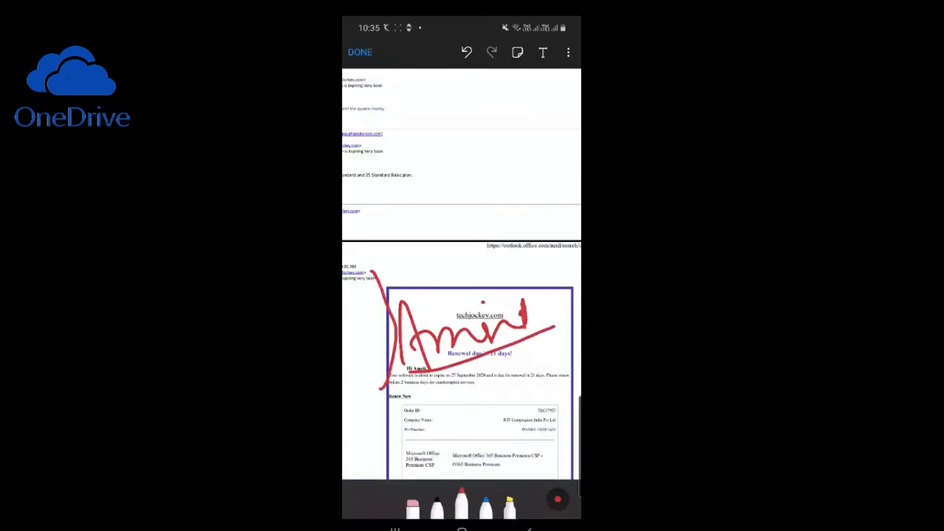
Step: Erase the red handwriting from page 2 with the eraser
left_click(412, 508)
mouse_move(470, 339)
left_mouse_down()
mouse_move(379, 352)
mouse_move(477, 358)
mouse_move(562, 332)
mouse_move(468, 327)
mouse_move(374, 261)
mouse_move(375, 417)
left_mouse_up()
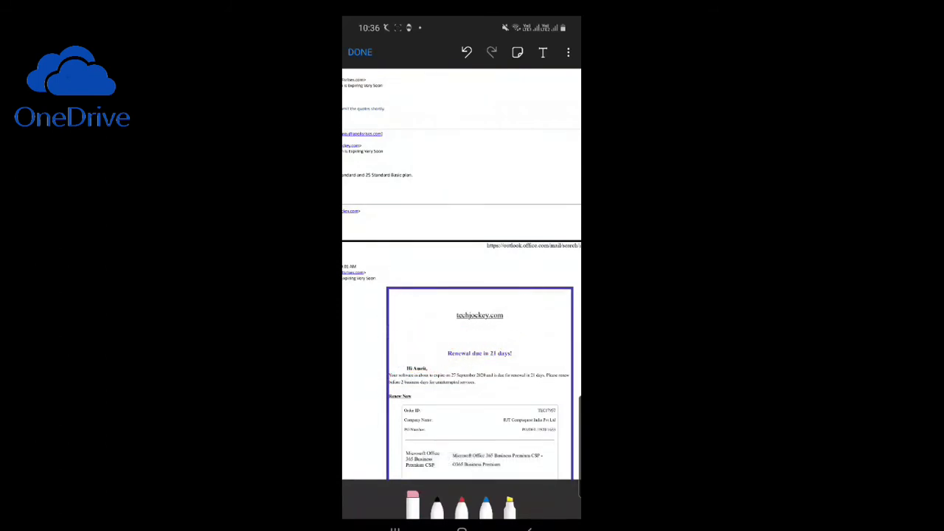
Step: Try a text box reading "signed" above the techjockey.com heading, clear its text, and undo the erasing of the red handwriting
left_click(542, 52)
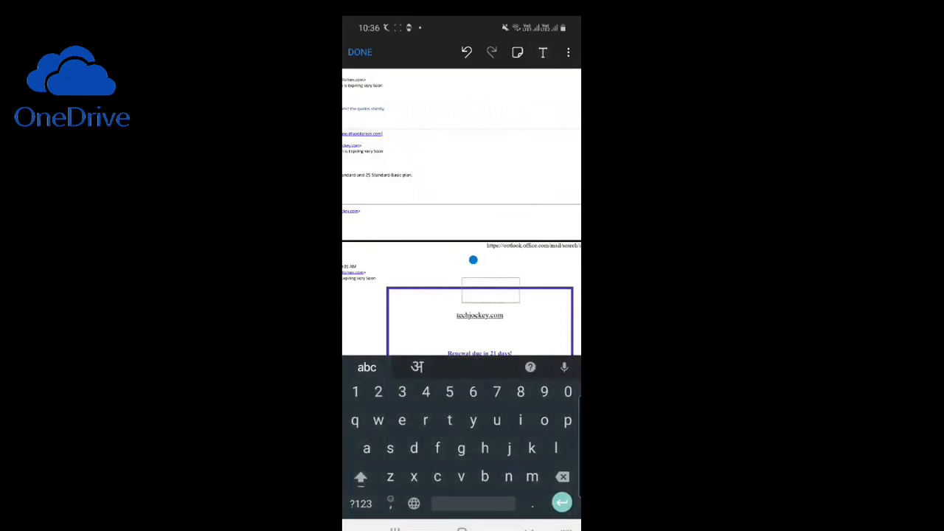
type("signed")
left_click(507, 289)
key("BackSpace")
key("BackSpace")
key("BackSpace")
key("BackSpace")
key("BackSpace")
left_click(466, 52)
Step: View the shape choices, try selecting the Square tool, and view the image source options without adding an image
left_click(568, 52)
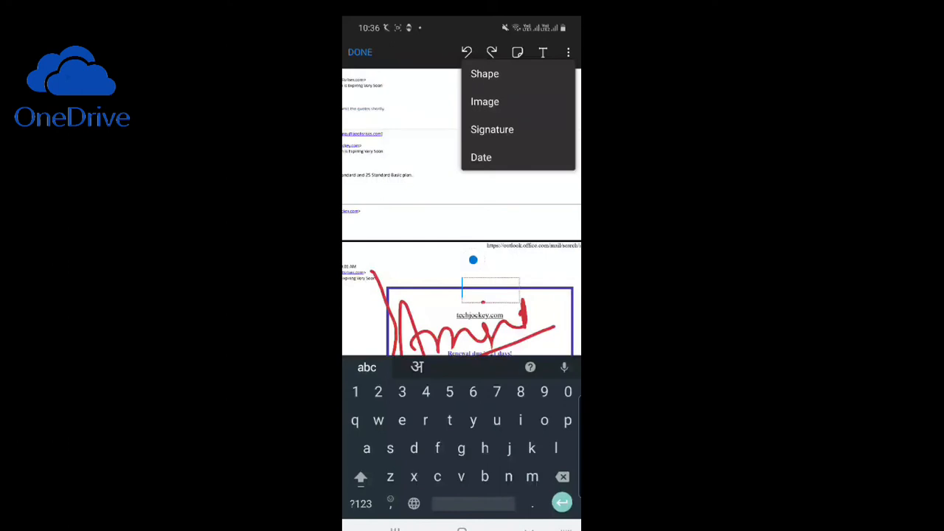
left_click(485, 73)
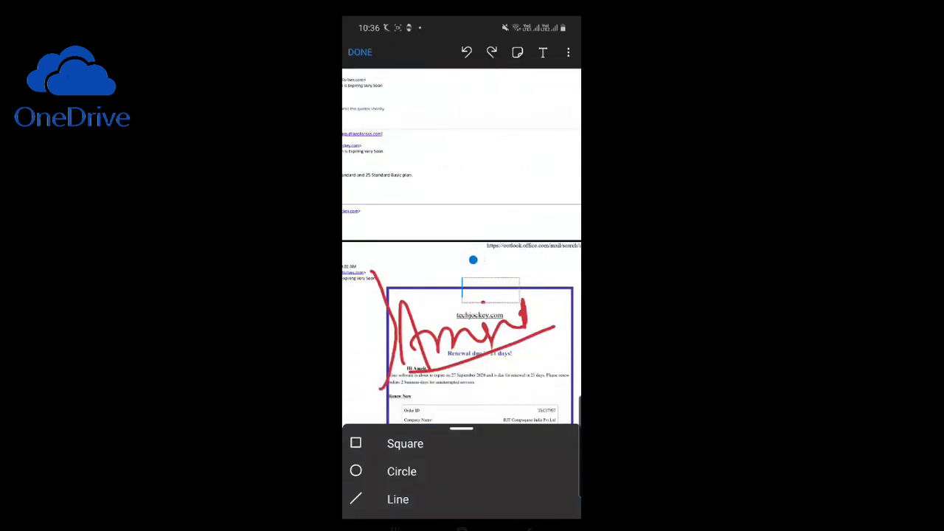
left_click(404, 444)
left_click(567, 52)
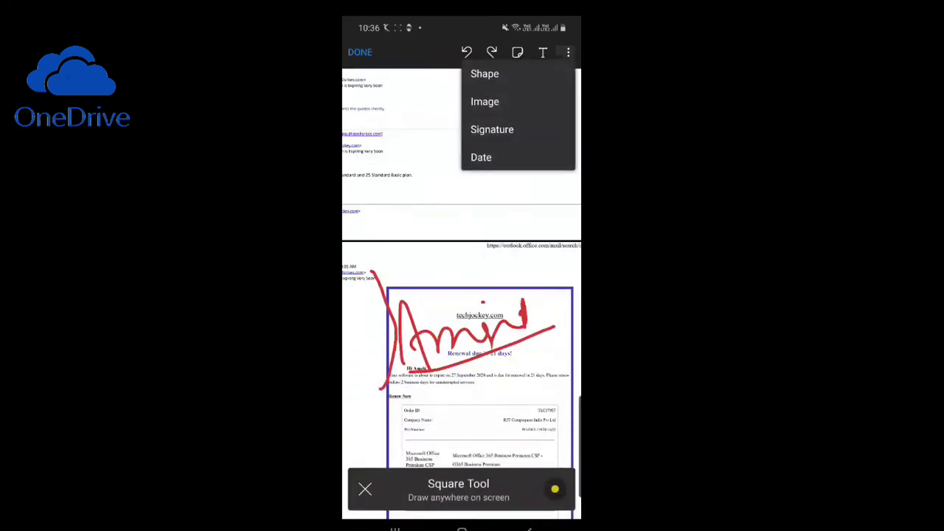
left_click(484, 101)
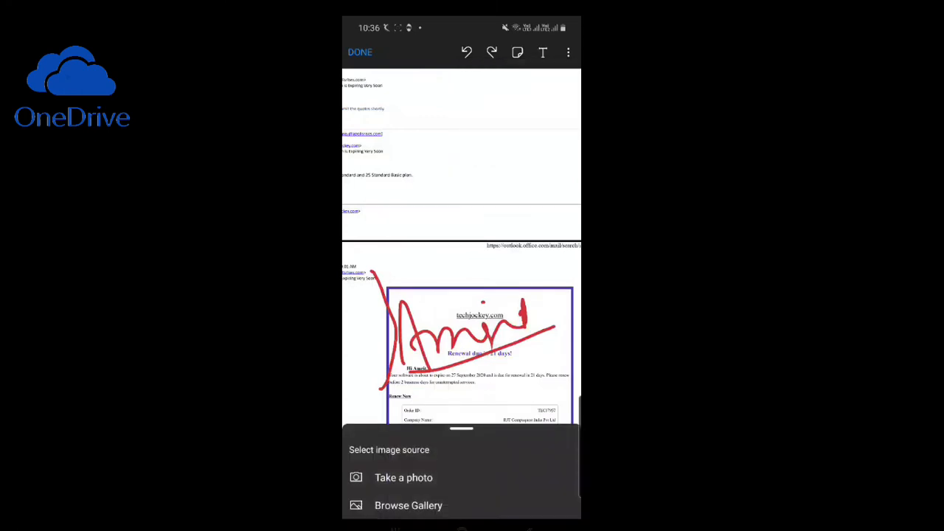
left_click(529, 529)
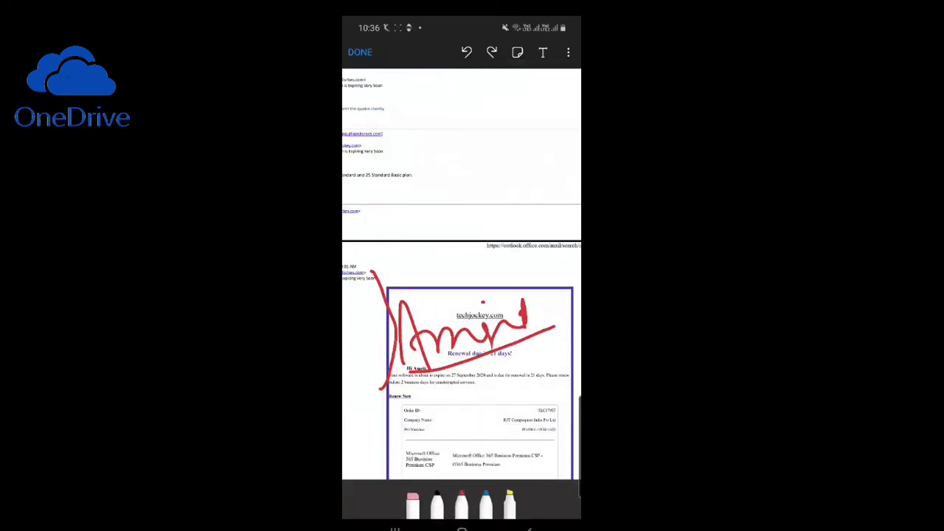
Step: Draw a green underlined signature and insert it into page 2 of the PDF
left_click(568, 52)
left_click(509, 129)
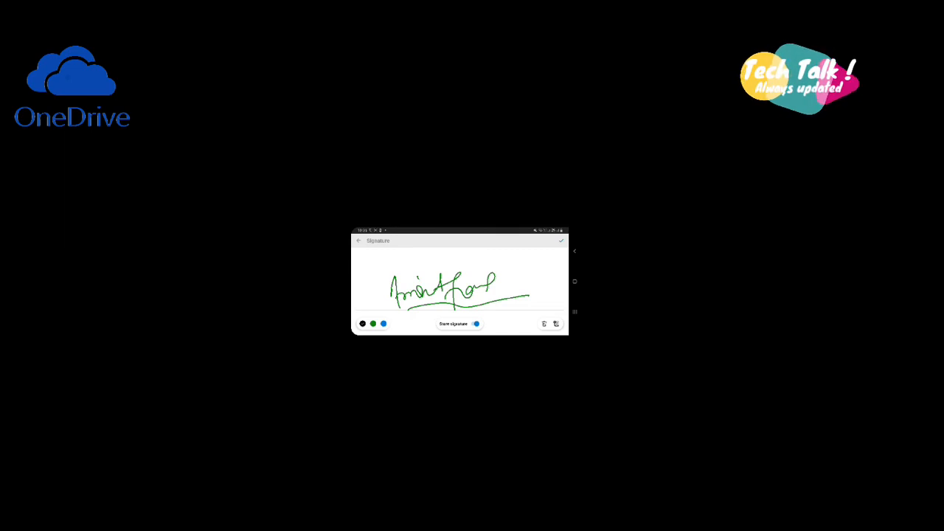
left_click(561, 240)
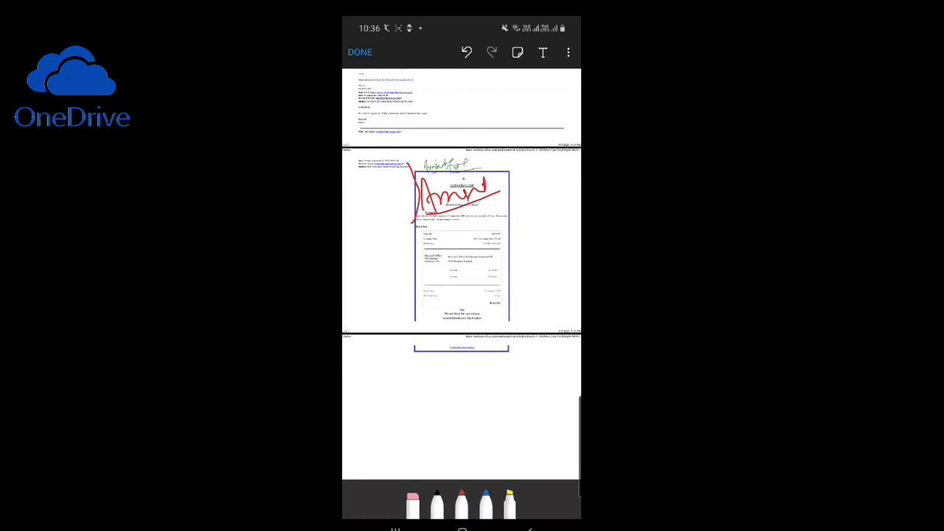
Step: Move the green signature into the lower part of the blue-bordered renewal notice on page 2
scroll(461, 273, "up", 1)
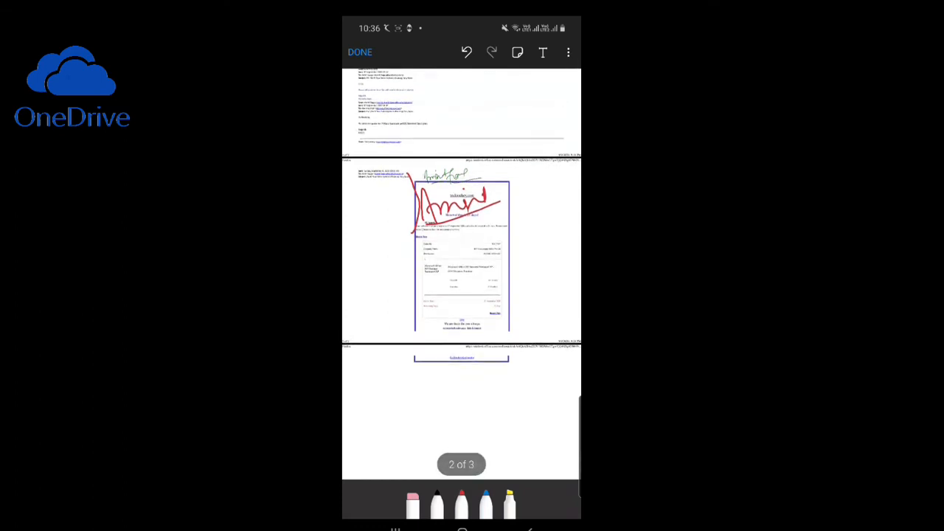
left_click(453, 172)
mouse_move(452, 173)
left_mouse_down()
mouse_move(441, 233)
mouse_move(551, 265)
left_mouse_up()
left_click_drag(481, 244, 450, 298)
mouse_move(519, 277)
left_mouse_down()
mouse_move(454, 297)
mouse_move(461, 303)
left_mouse_up()
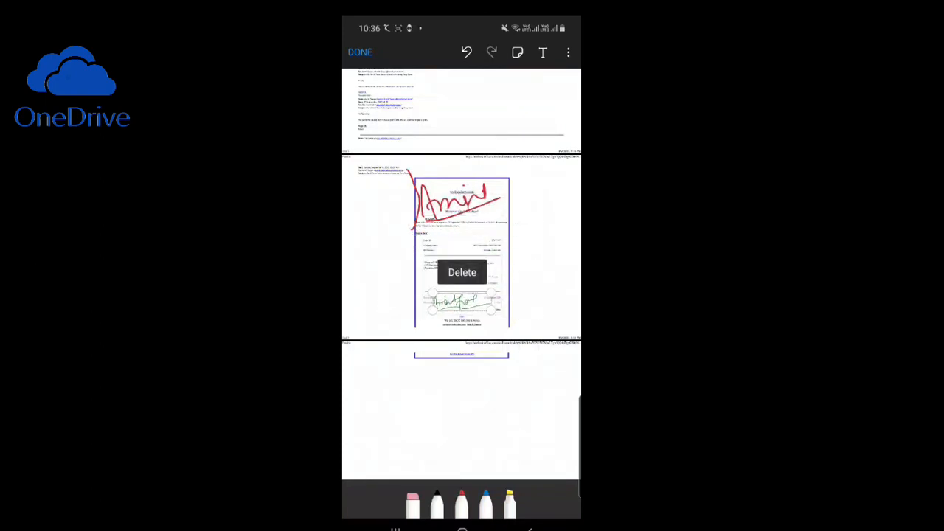
left_click(568, 53)
left_click(462, 421)
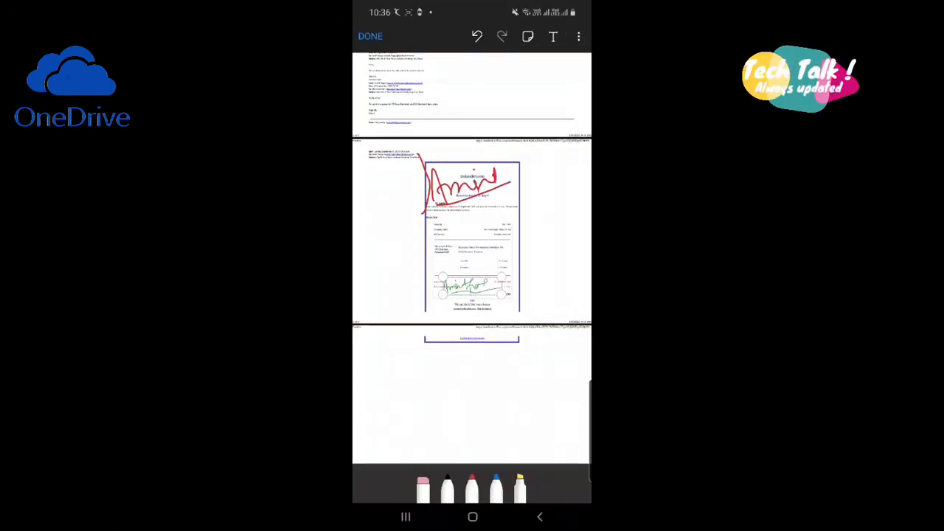
left_click(539, 516)
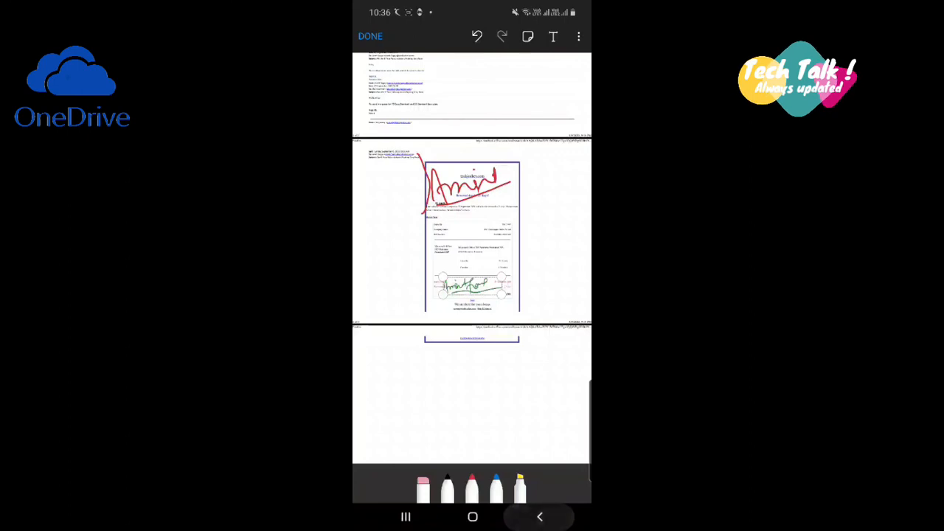
left_click(539, 516)
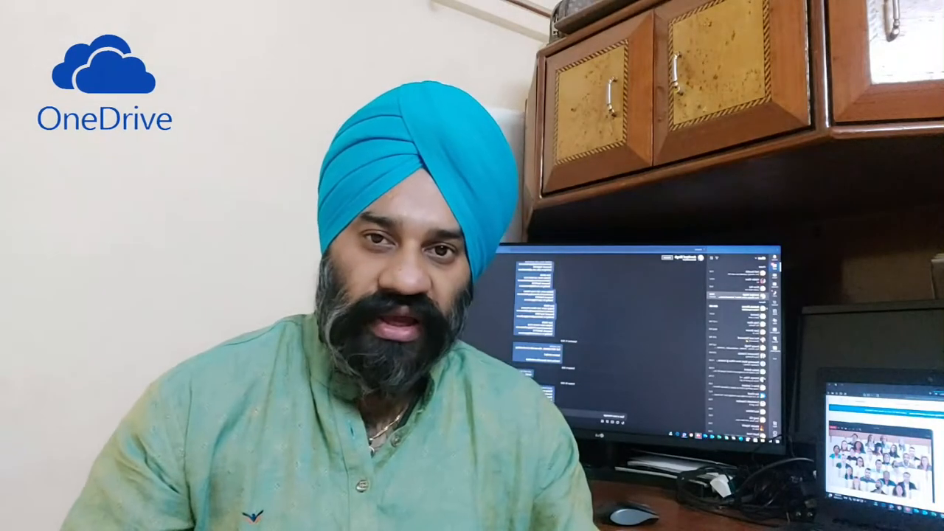